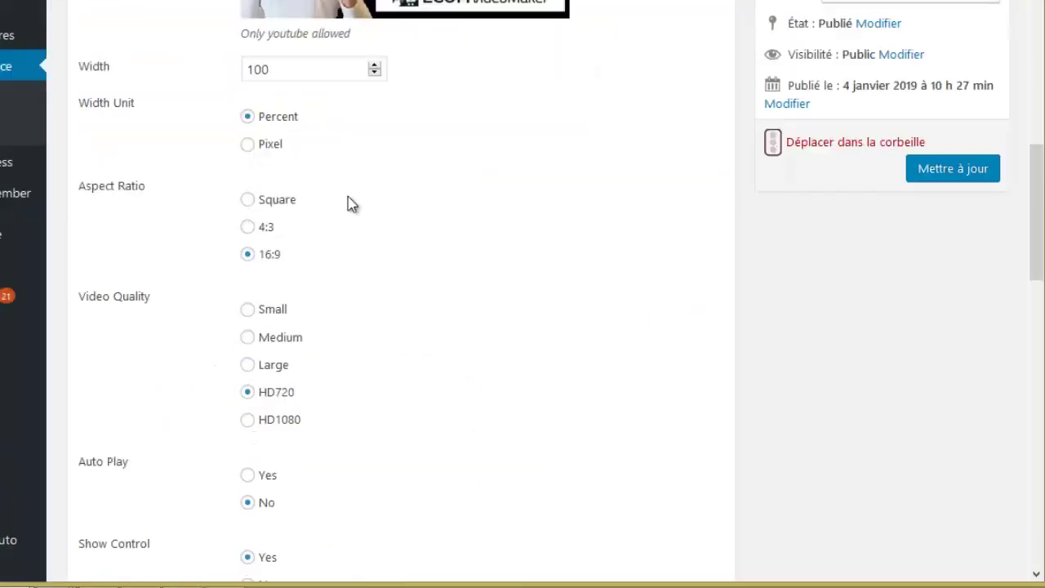
Review the player's display and playback settings, from width unit and aspect ratio through video quality, auto play, controls, annotations and YouTube logo.
scroll(350, 204, down, 1)
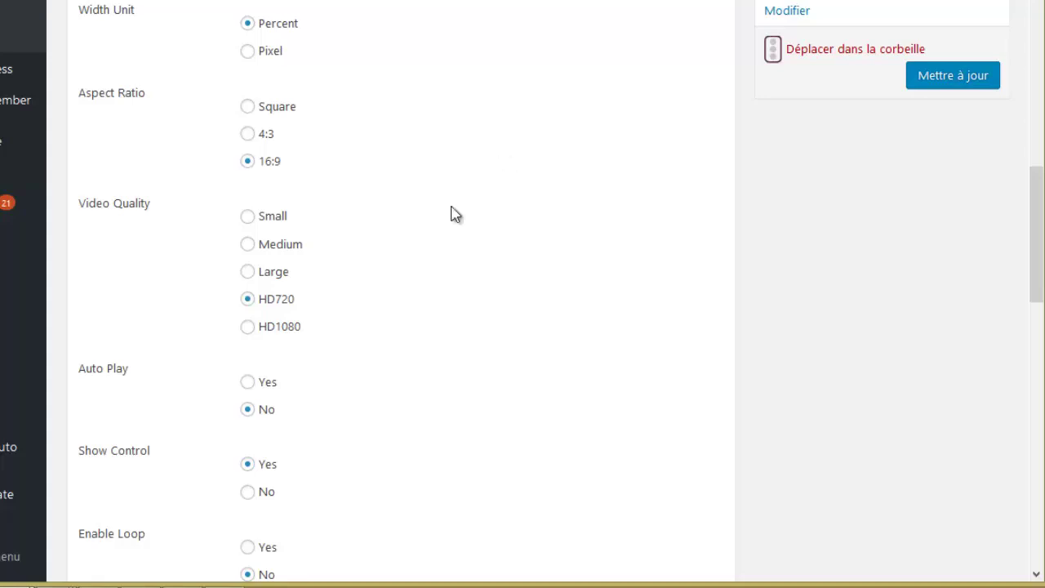
scroll(448, 189, down, 1)
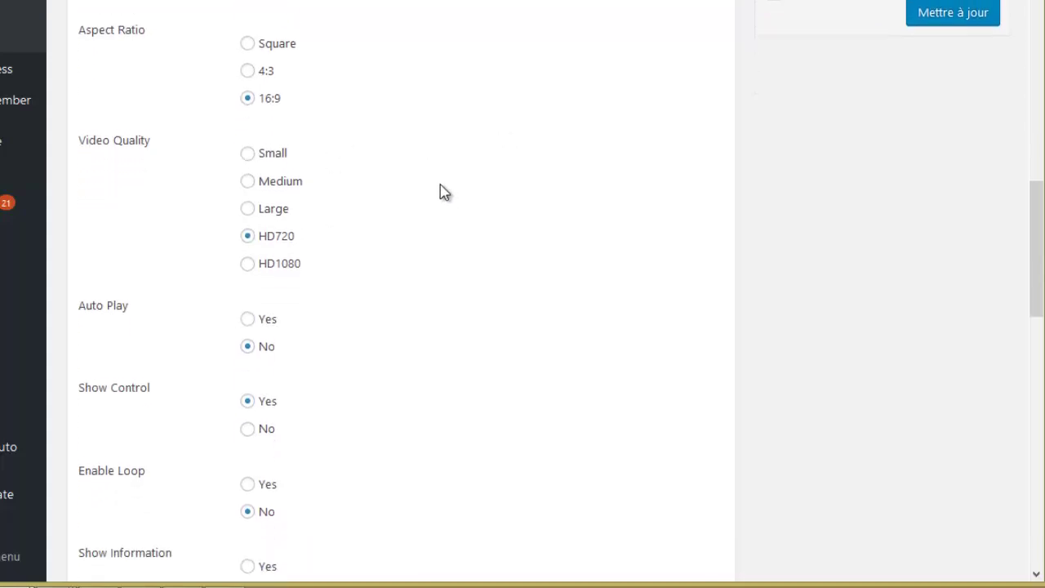
scroll(327, 161, down, 1)
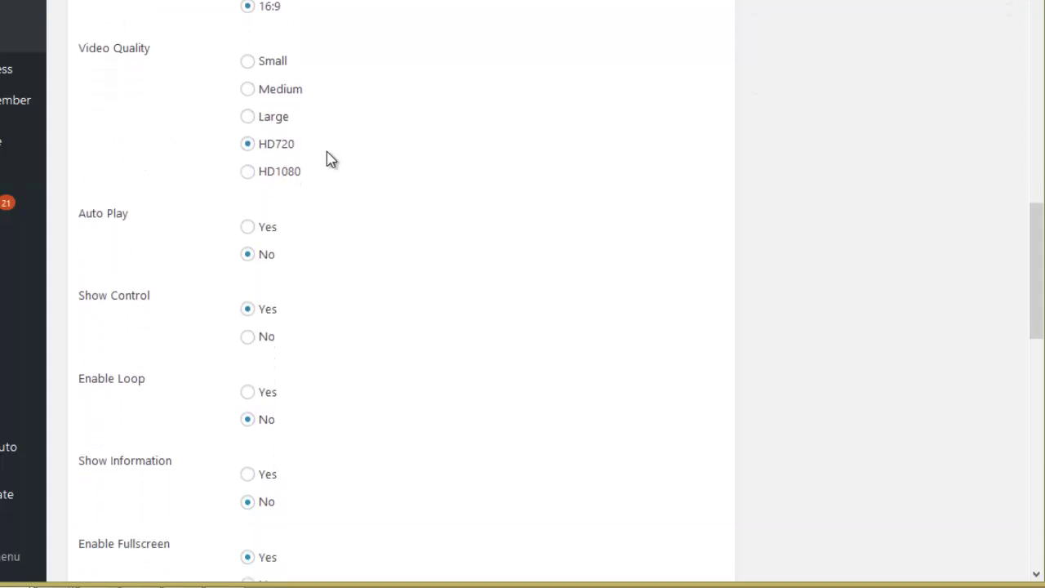
scroll(313, 201, down, 1)
scroll(138, 134, down, 1)
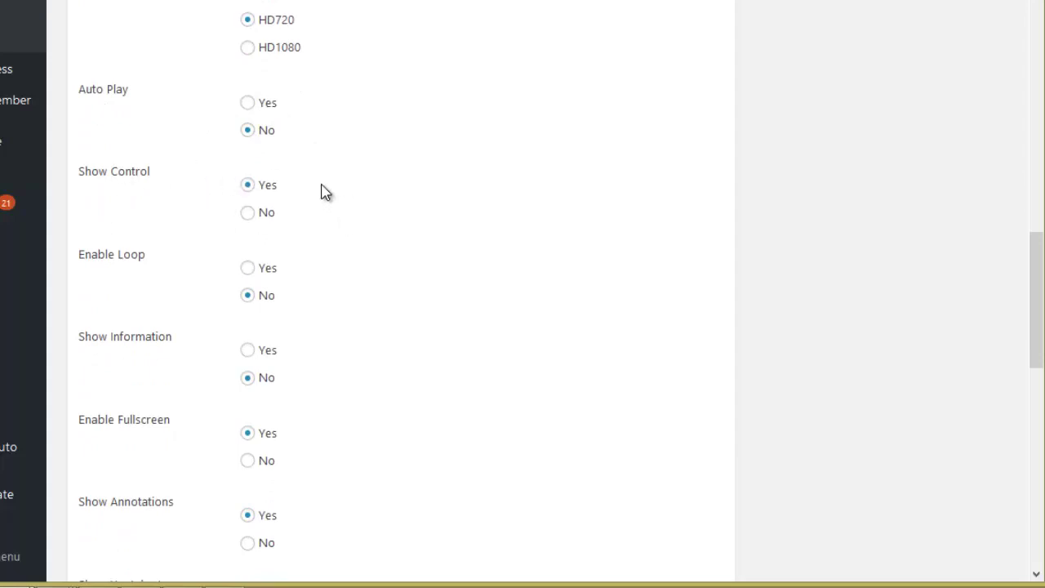
scroll(324, 190, down, 5)
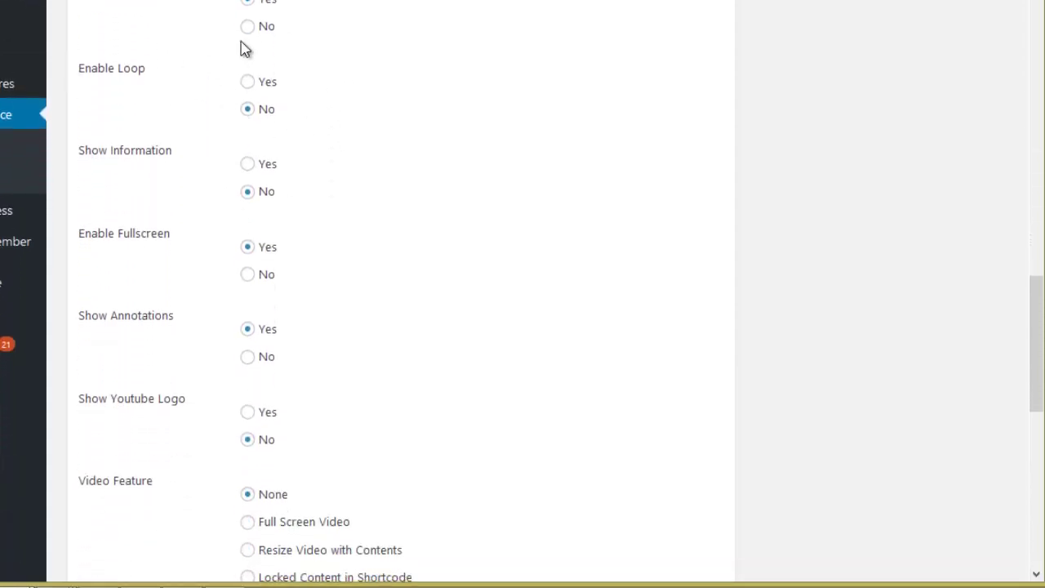
scroll(368, 115, down, 3)
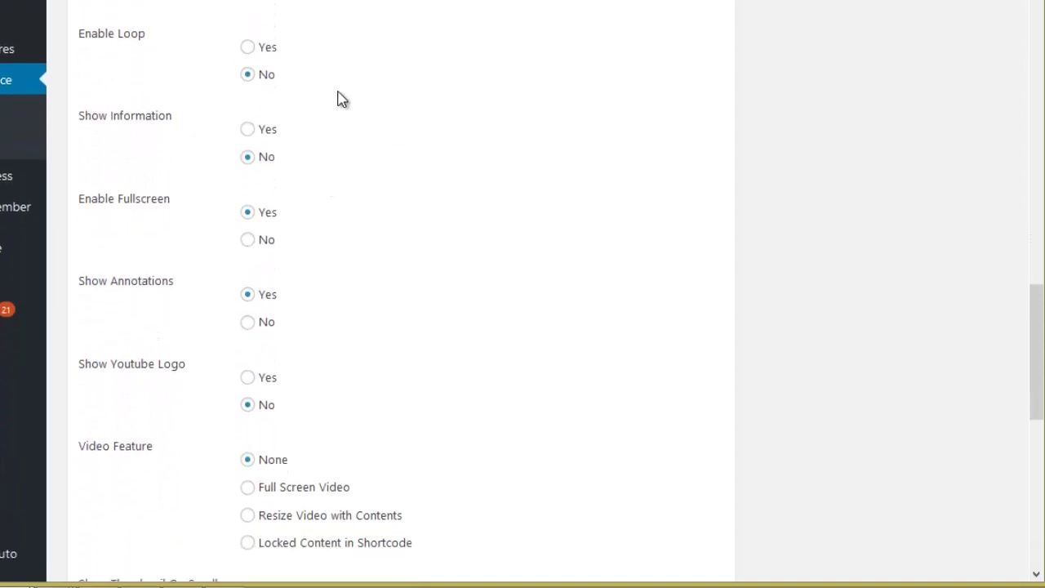
scroll(413, 226, down, 5)
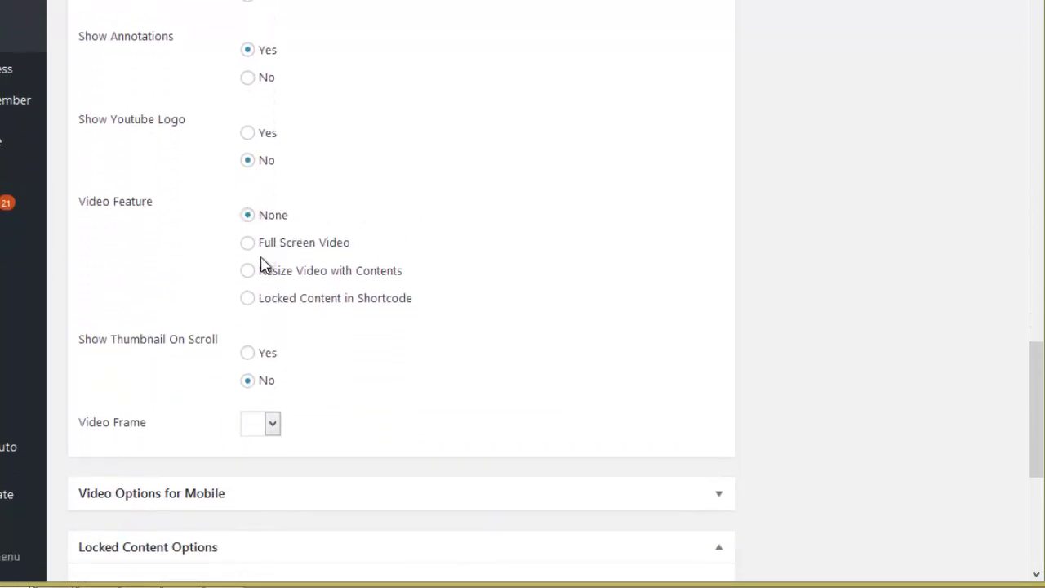
Set the video feature to Full Screen Video and check its start and end featuring times in seconds.
click(247, 243)
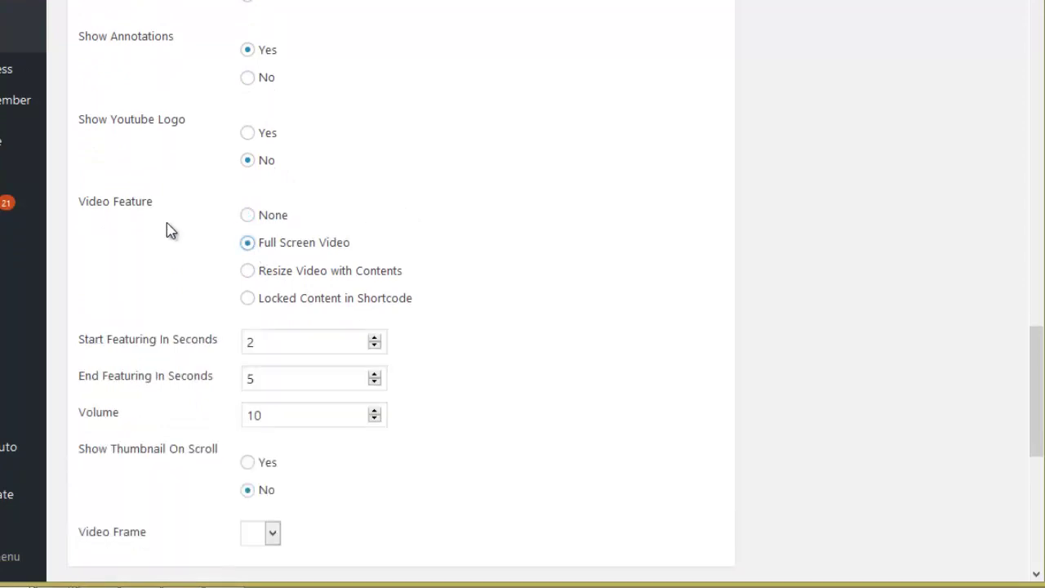
scroll(408, 285, down, 3)
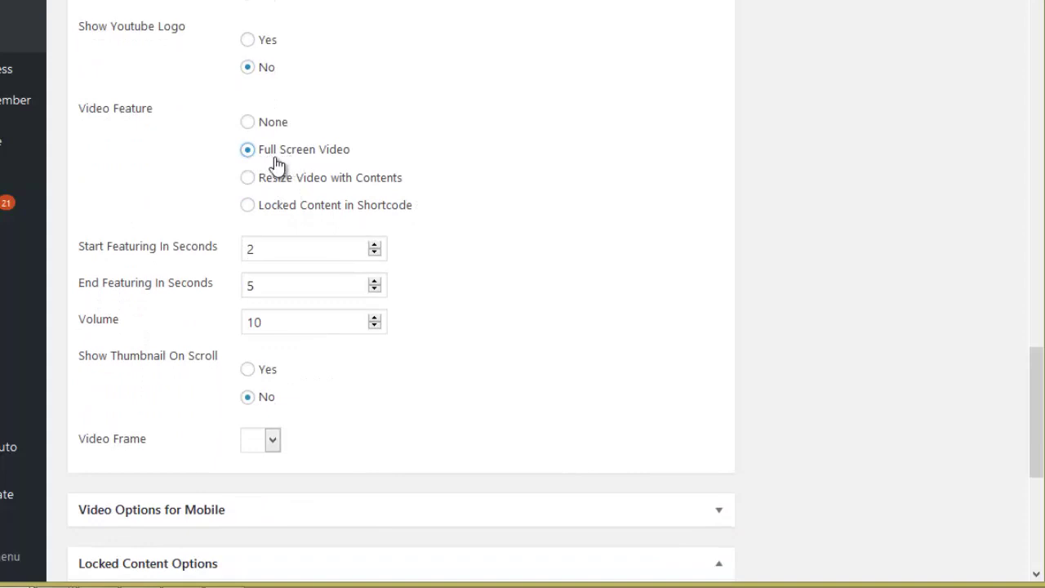
click(266, 253)
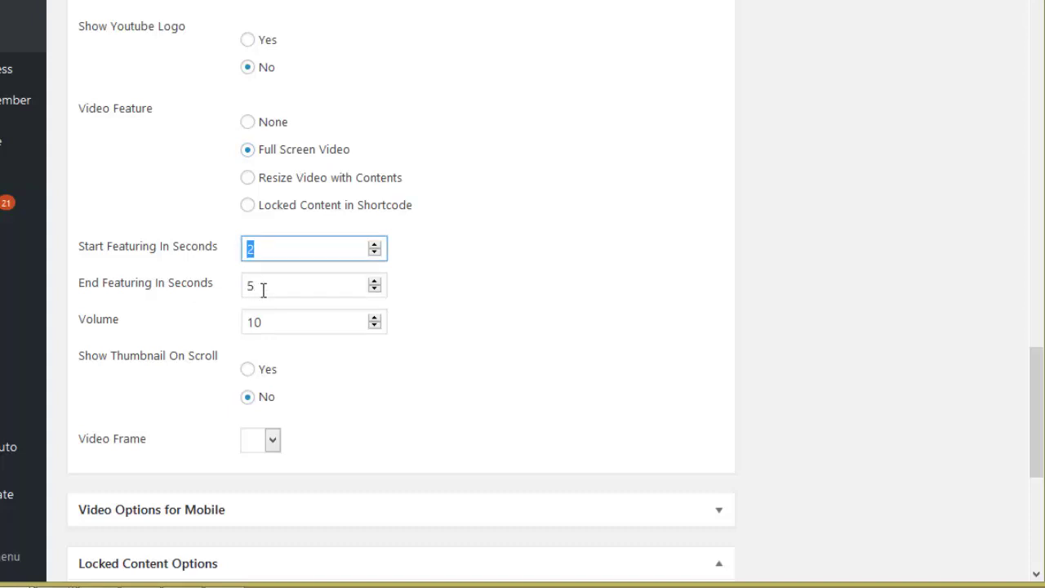
double_click(263, 290)
double_click(262, 246)
click(258, 287)
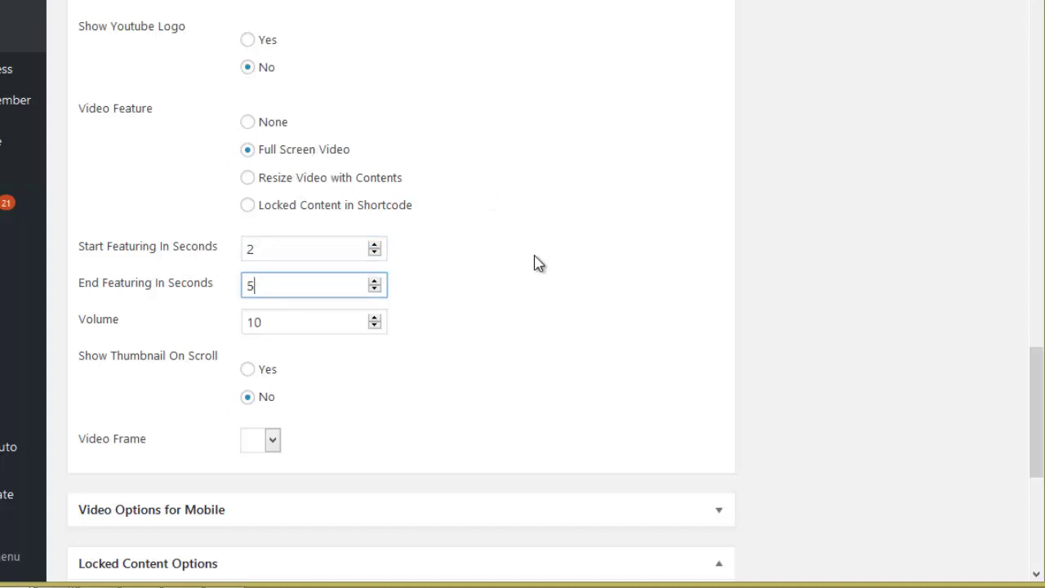
click(568, 304)
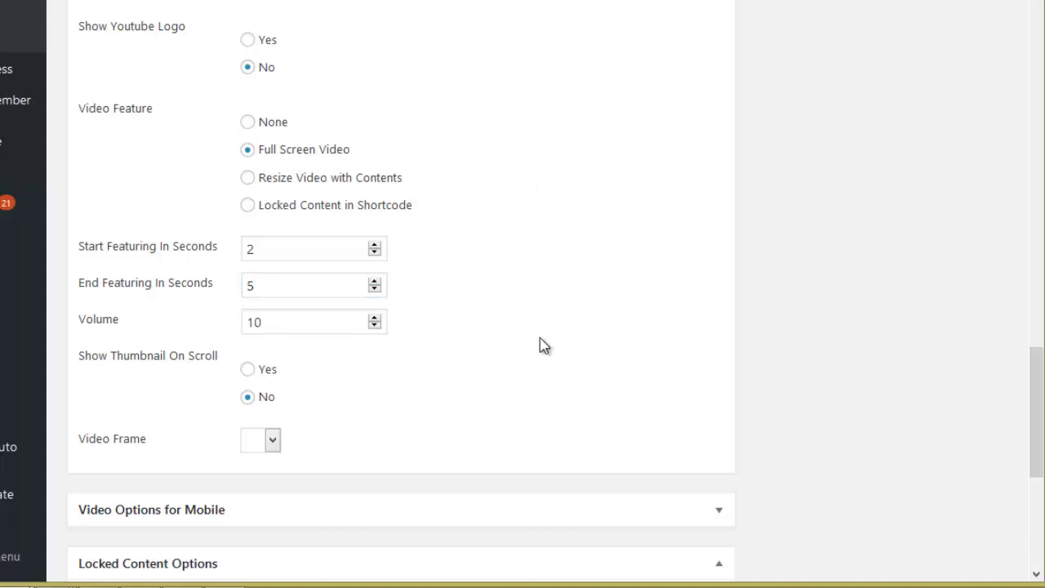
Enable the thumbnail on scroll for the player and update the video player.
click(250, 372)
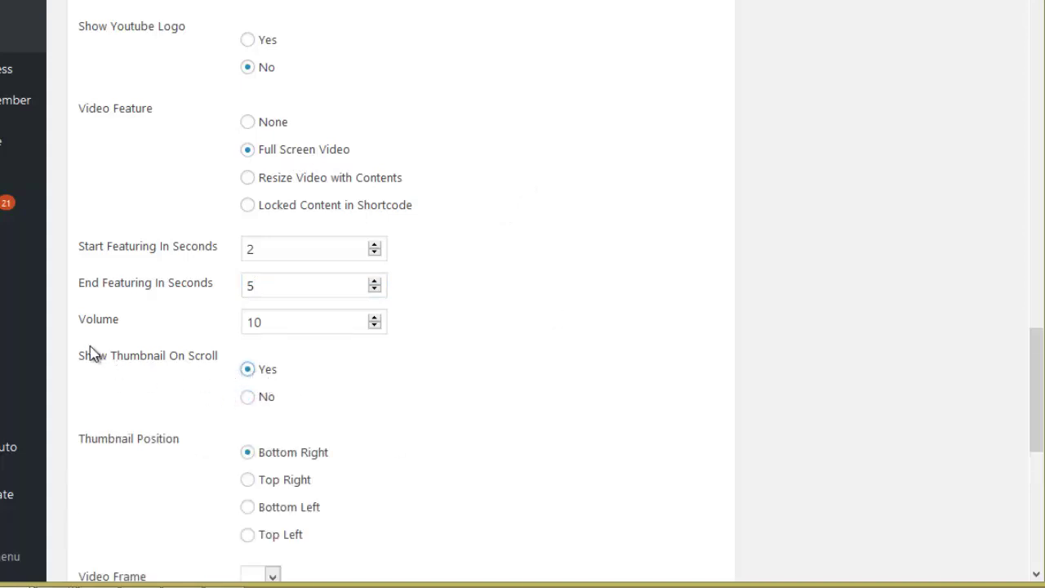
scroll(385, 370, down, 2)
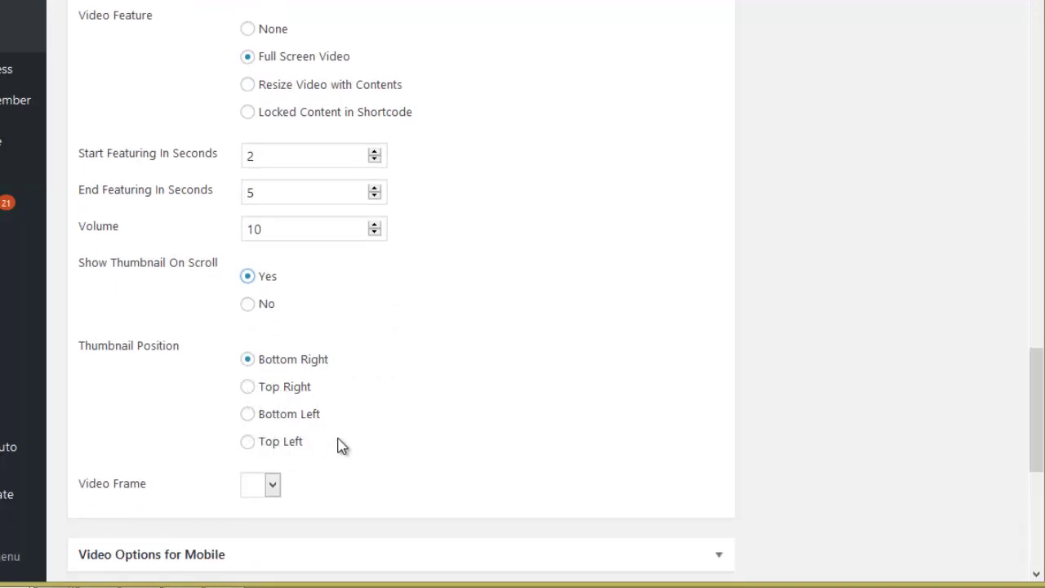
scroll(523, 295, up, 12)
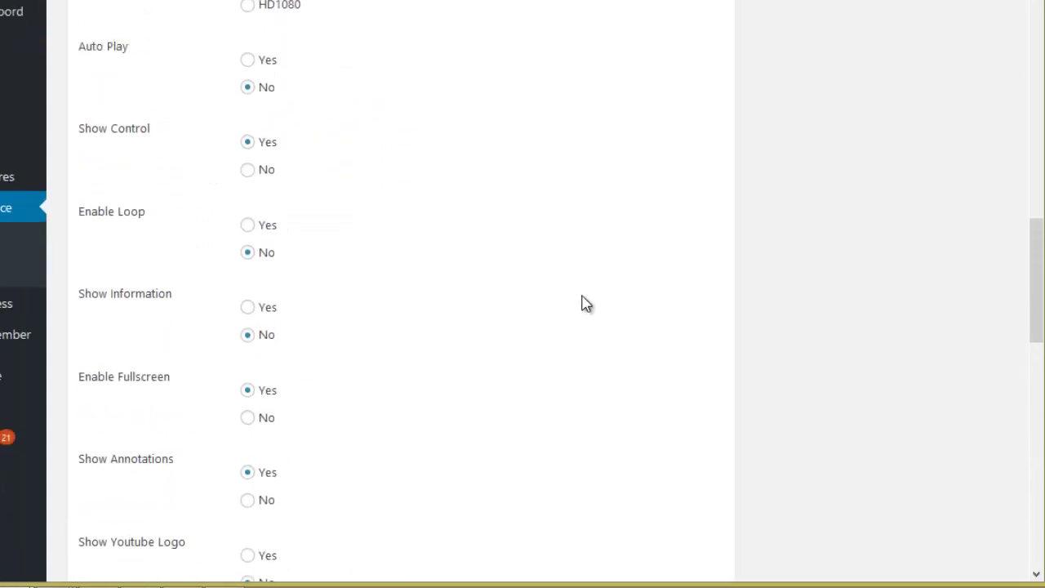
click(952, 262)
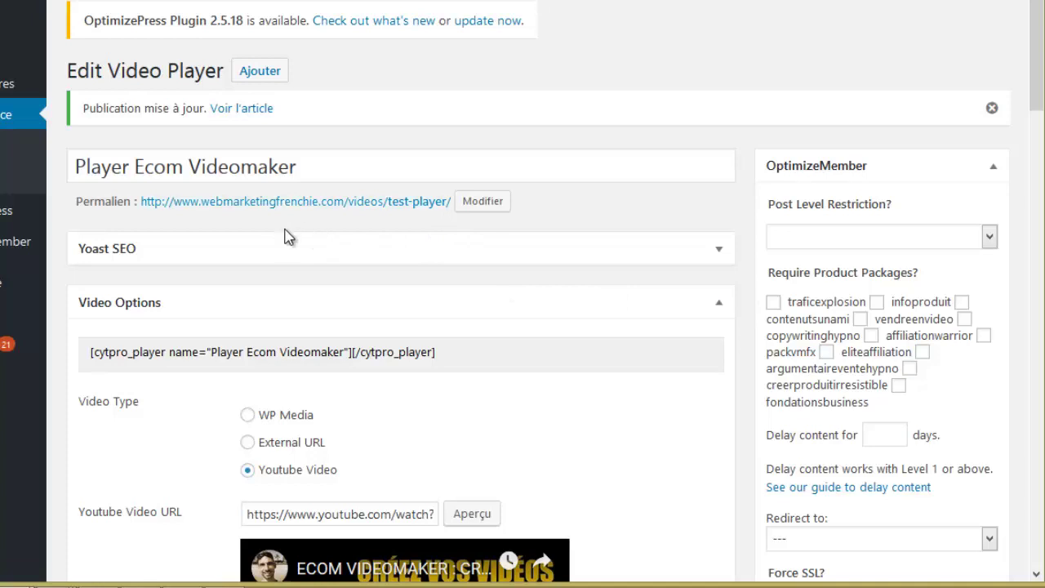
Highlight the player's shortcode in the video options to inspect it.
scroll(302, 253, down, 2)
drag(472, 268, 134, 262)
click(448, 272)
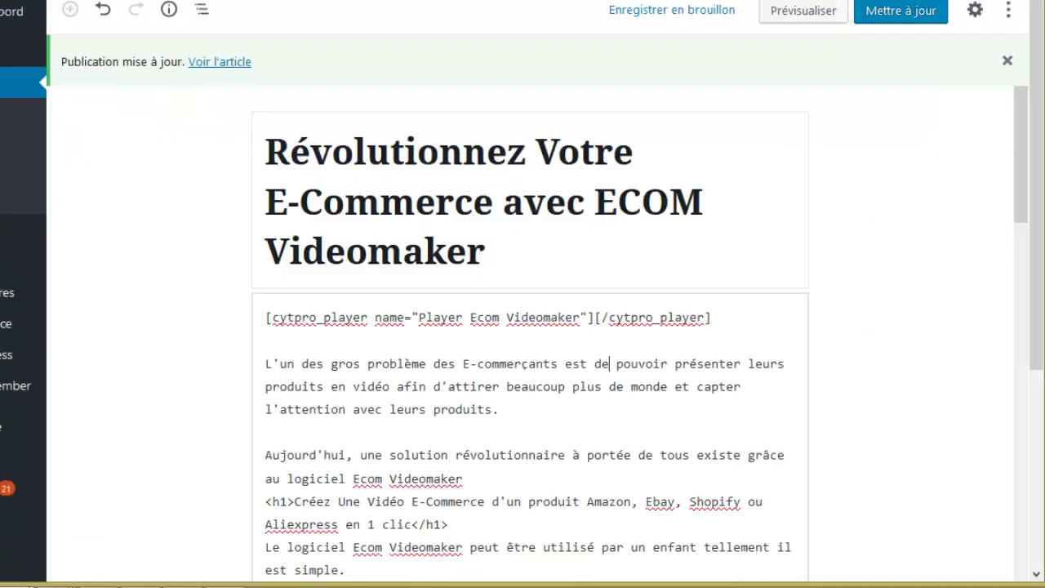
Switch to the ECOM Videomaker post editor and inspect the player shortcode on the first line of the content.
drag(709, 318, 265, 318)
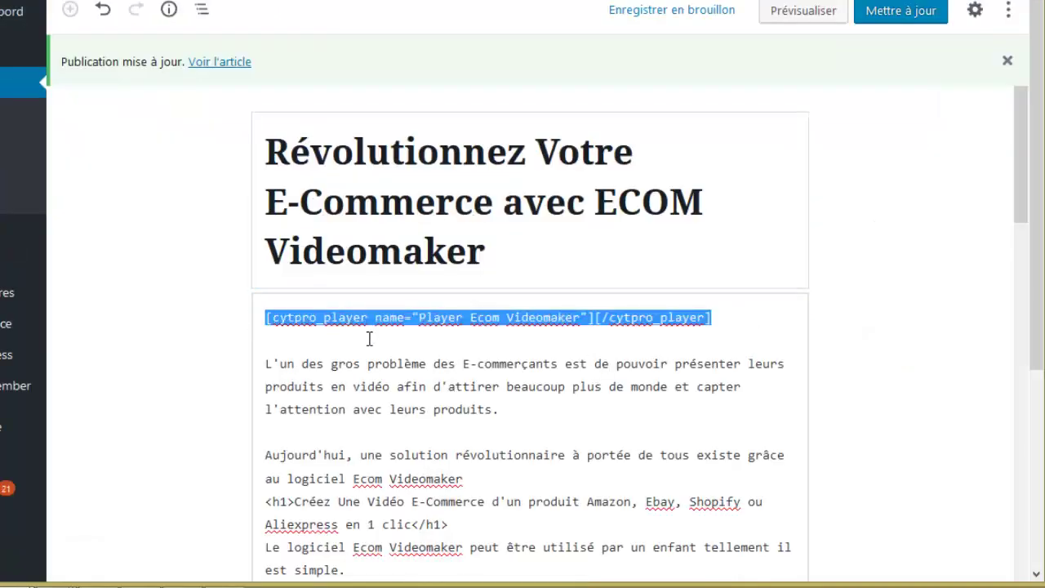
click(301, 347)
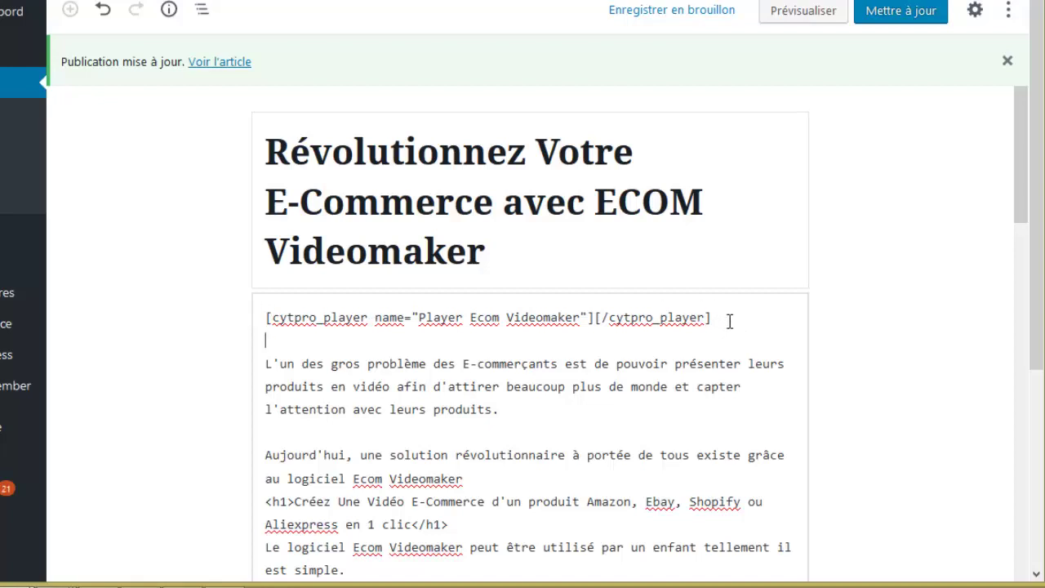
drag(724, 319, 272, 323)
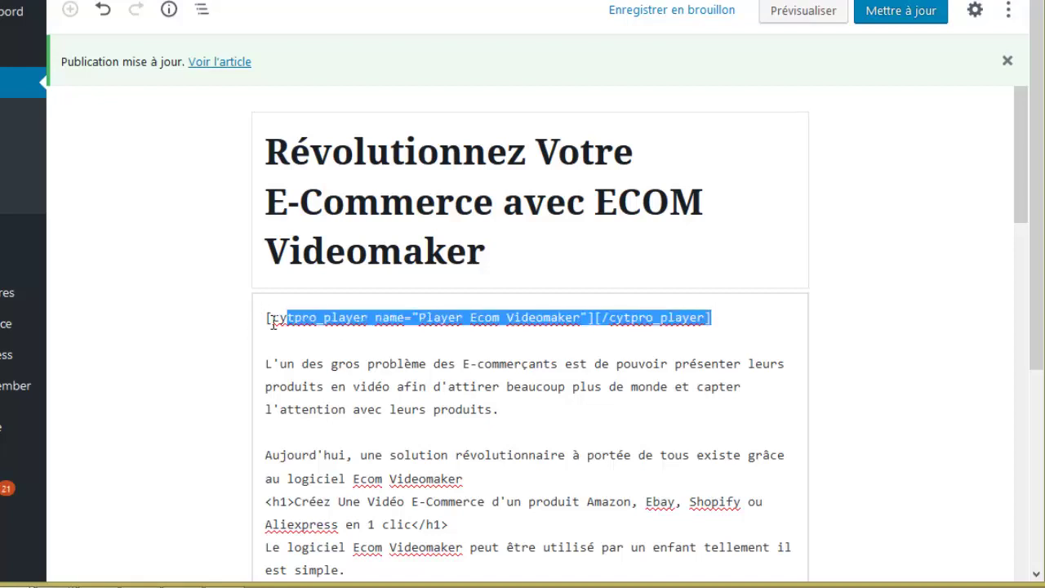
click(375, 331)
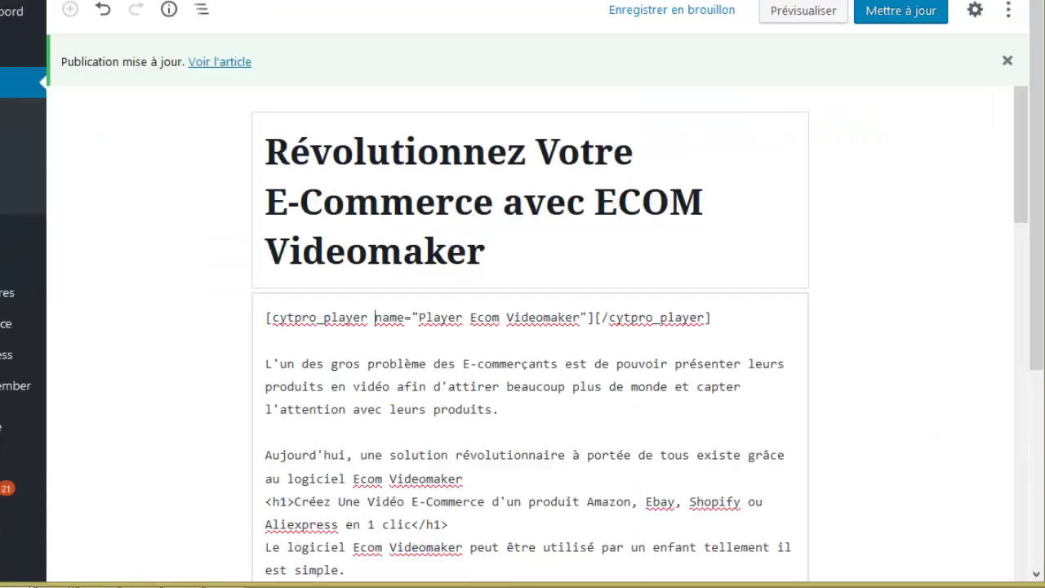
click(375, 318)
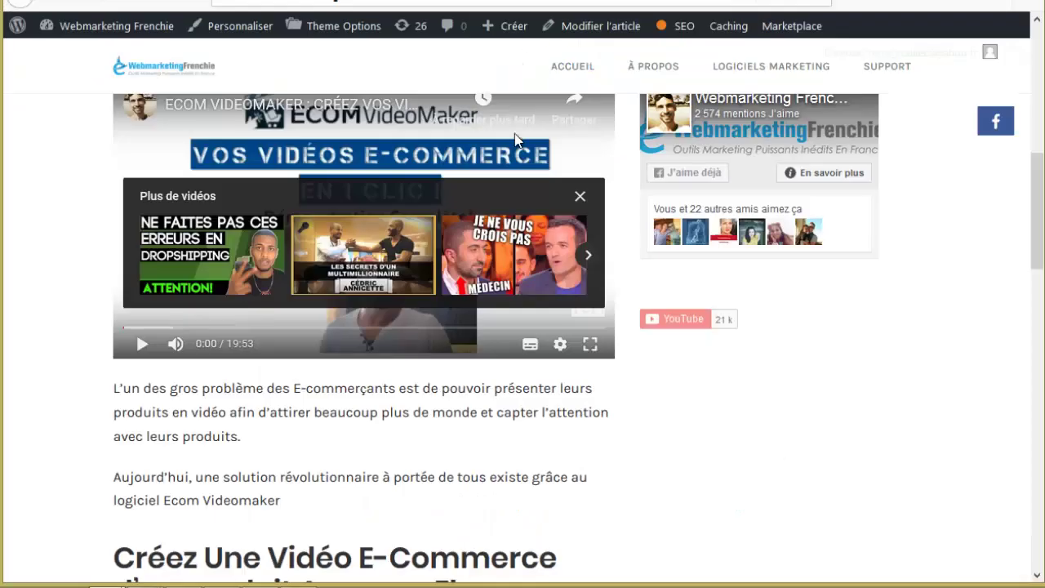
Reload the published ECOM Videomaker article and go to its embedded video.
scroll(520, 175, up, 3)
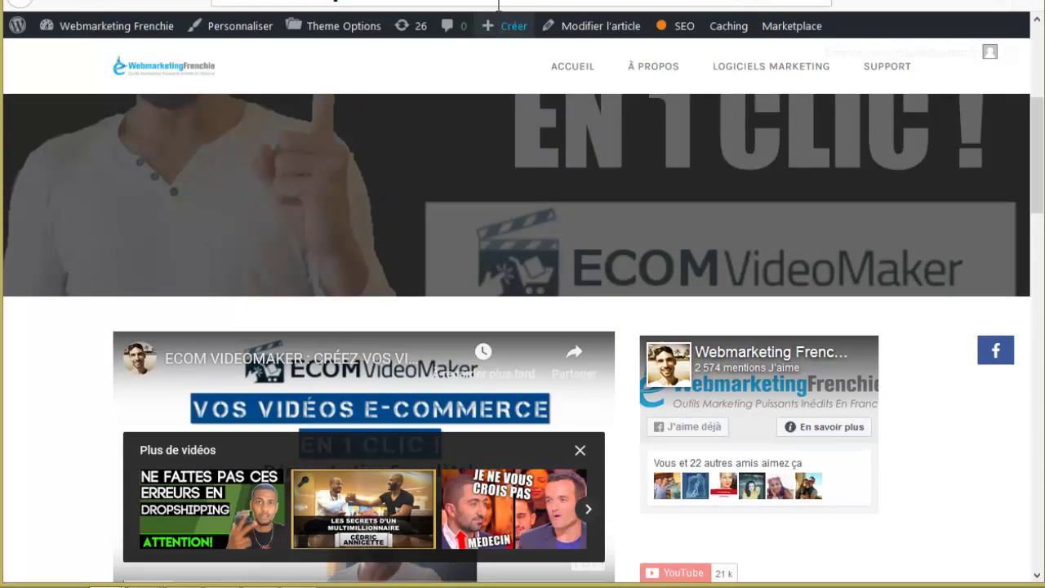
click(497, 2)
key(Return)
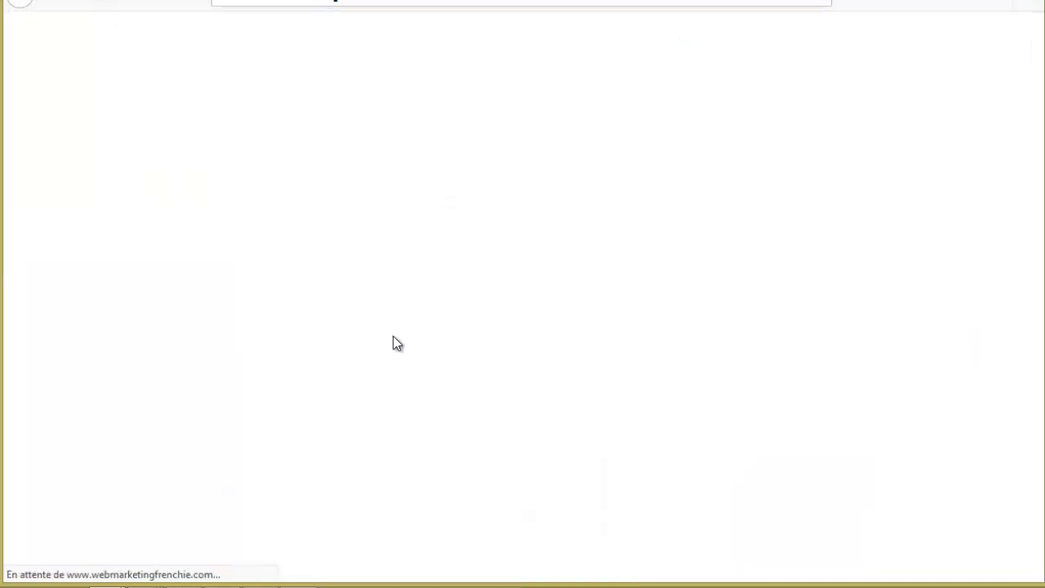
scroll(445, 288, down, 1)
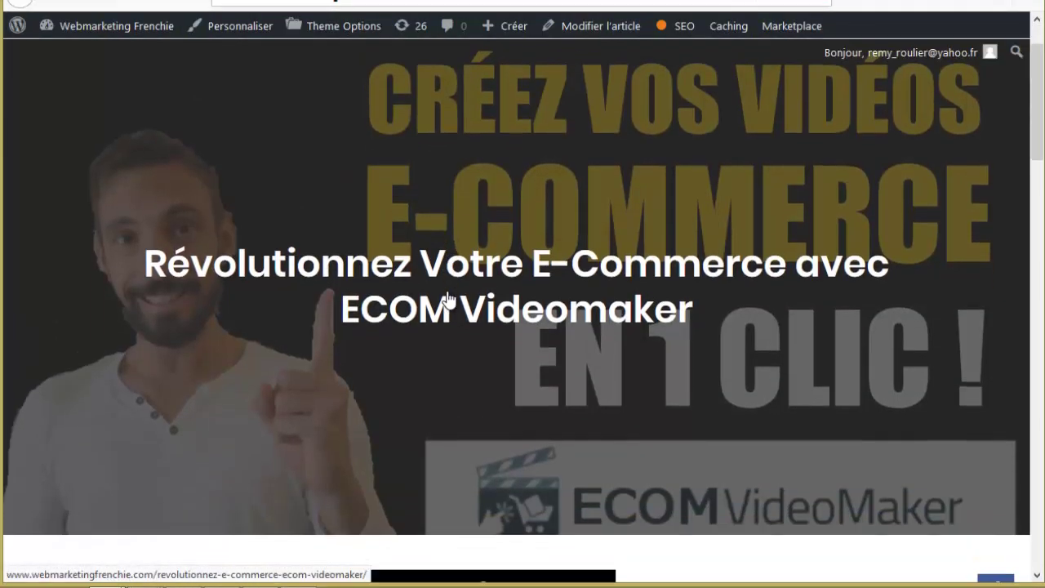
scroll(447, 298, down, 5)
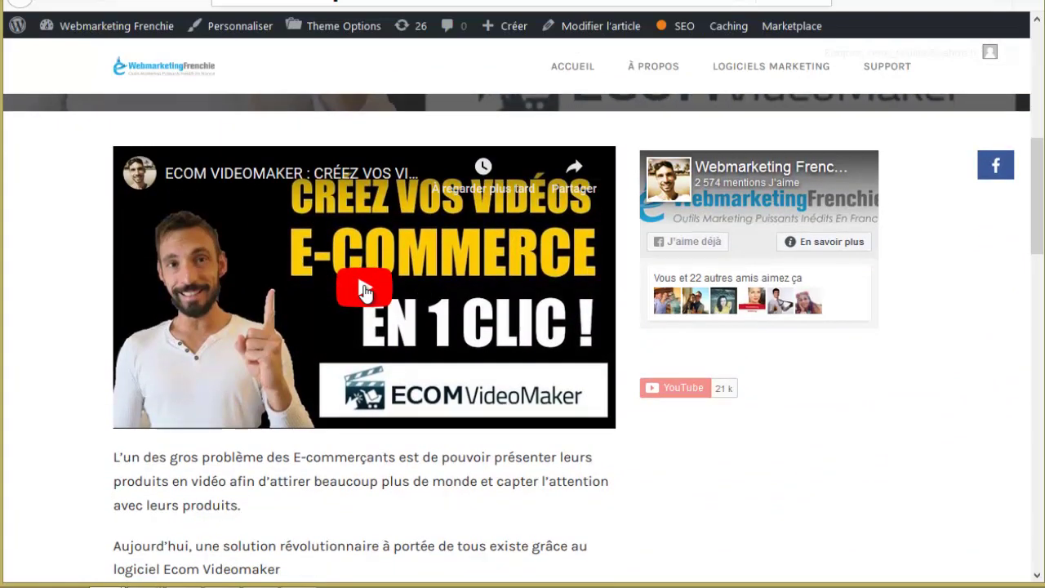
Play the embedded video to test the timed full-screen feature, pause it once the feature ends, and resume playback.
click(365, 293)
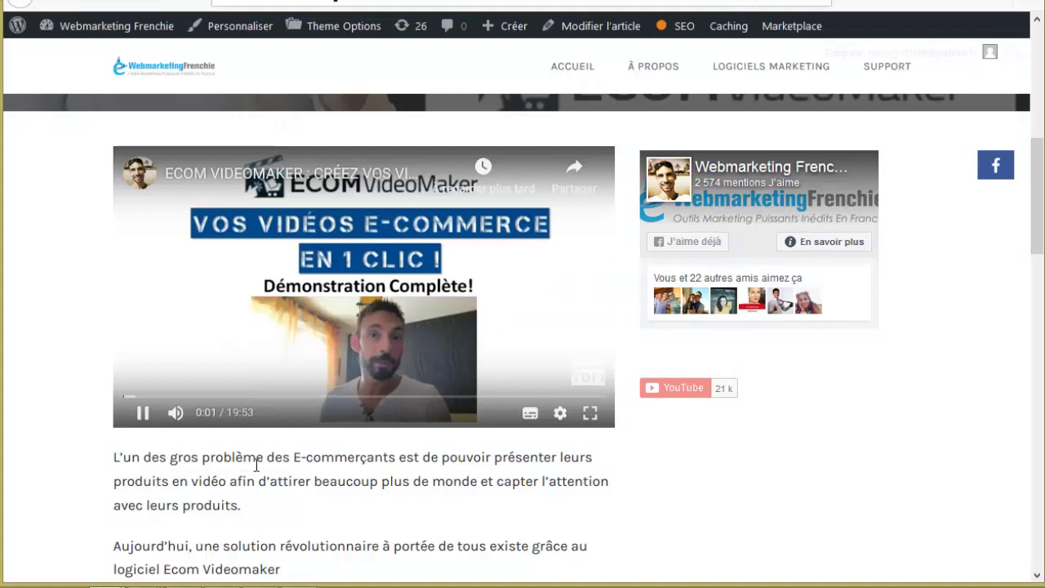
key(f)
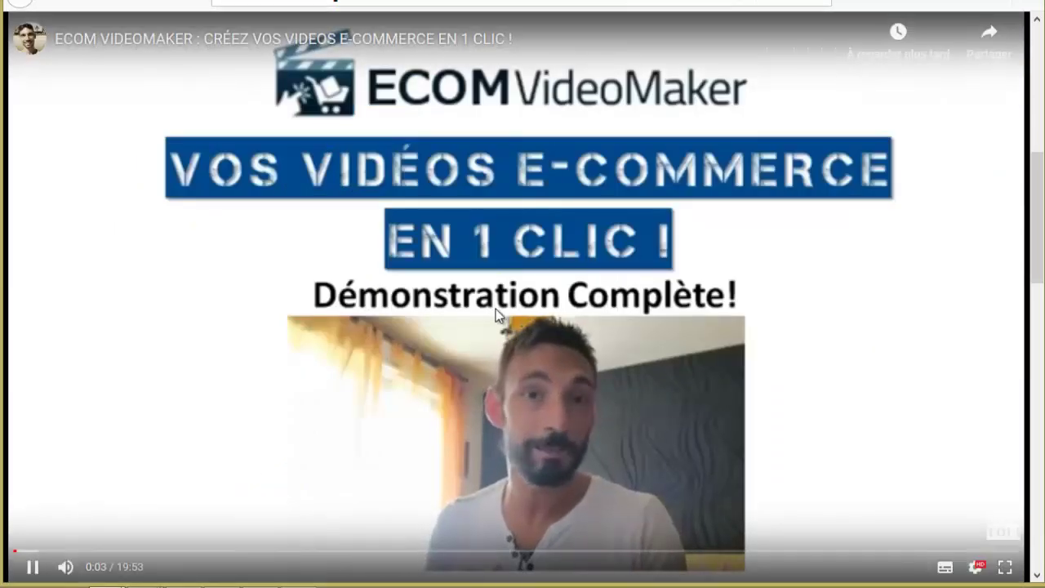
key(Escape)
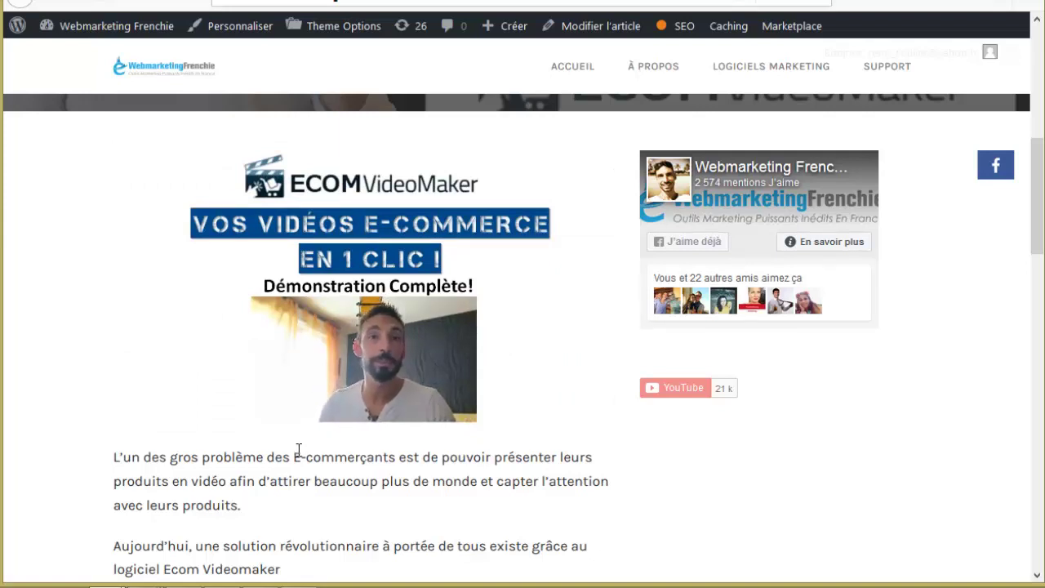
click(143, 416)
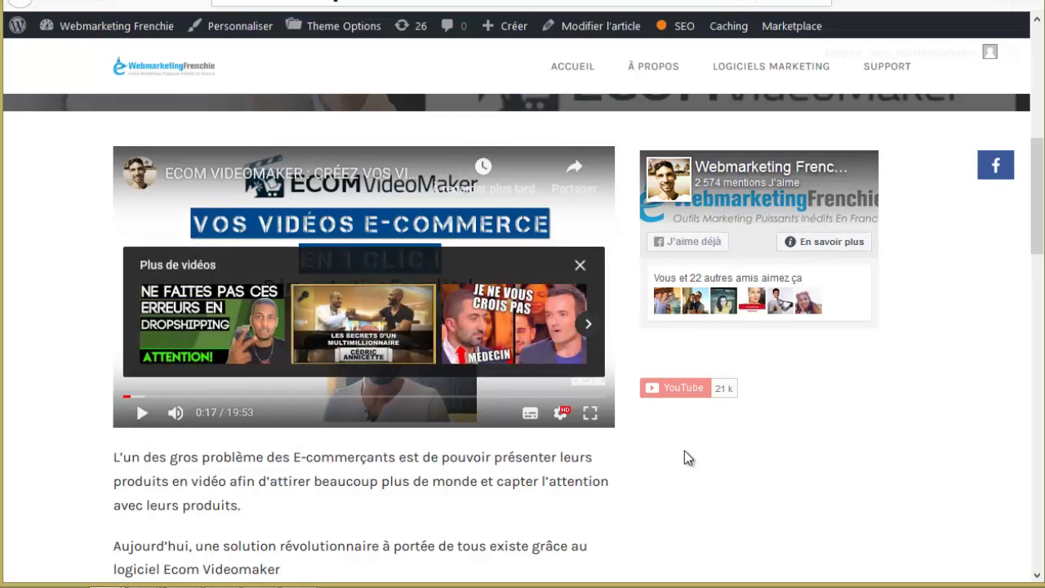
click(146, 420)
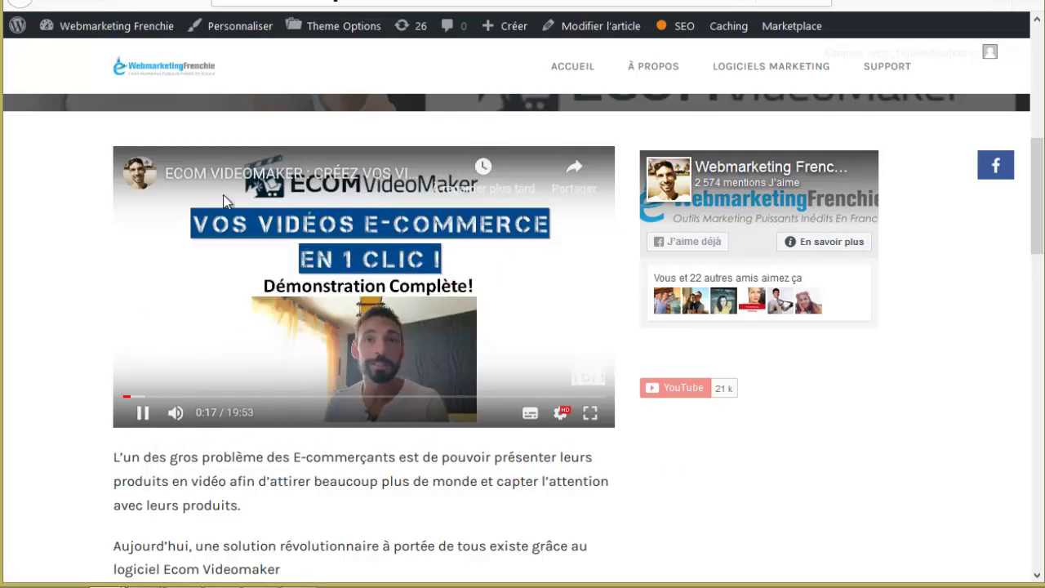
Test the on-scroll video thumbnail by moving down through the article while the video keeps playing.
scroll(651, 453, down, 4)
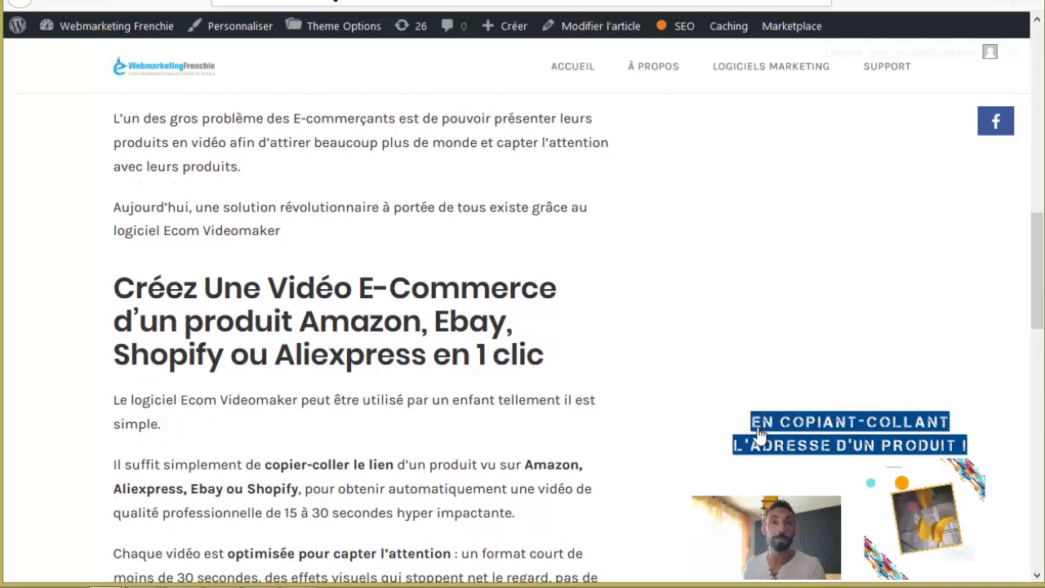
mouse_move(844, 491)
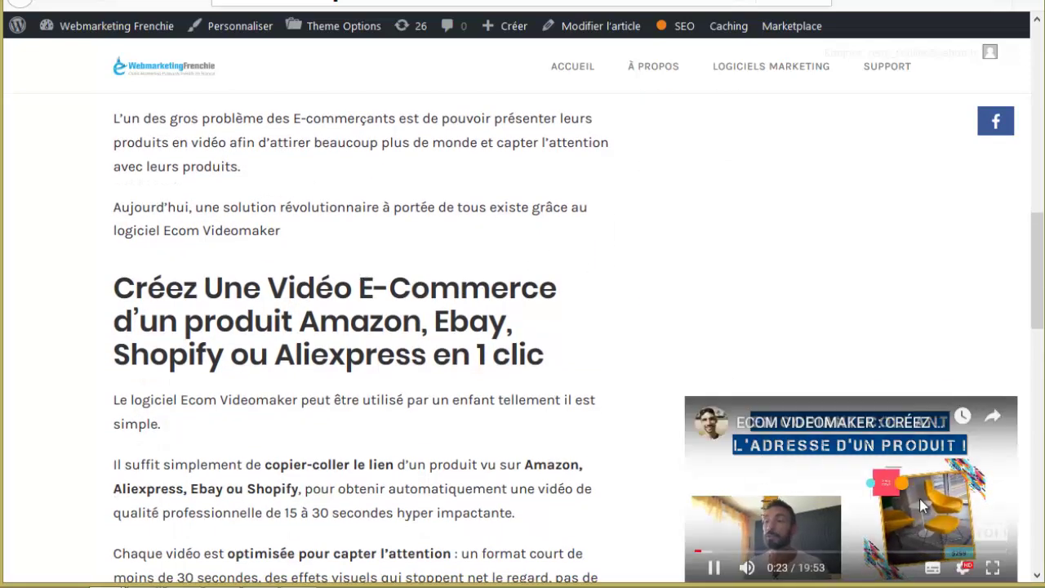
scroll(477, 363, down, 7)
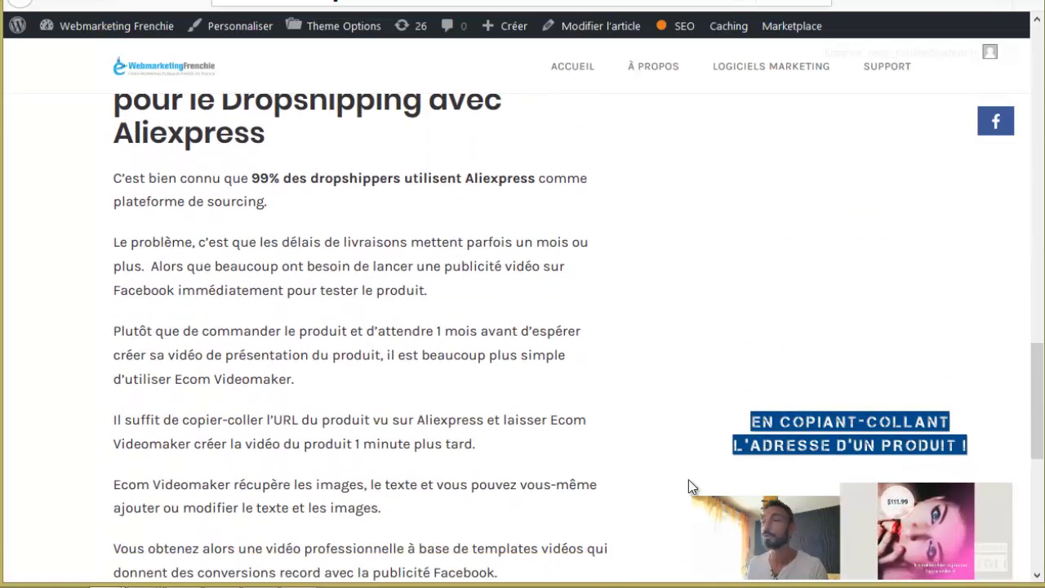
mouse_move(732, 485)
scroll(294, 224, down, 4)
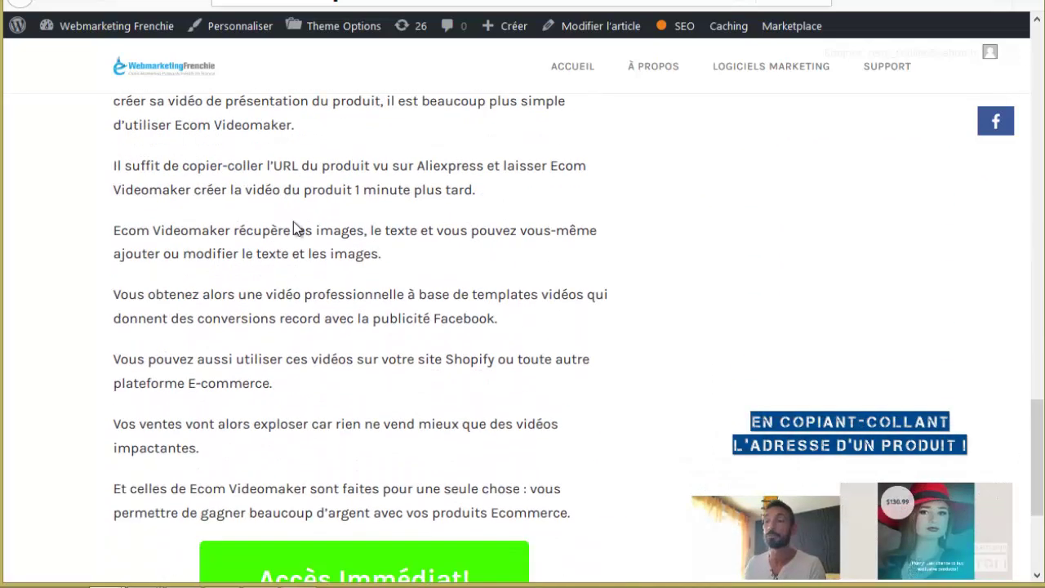
Check the switch between the embedded player and its scroll thumbnail by moving up and down the article, and pause the video.
scroll(250, 274, up, 2)
scroll(250, 274, up, 2)
scroll(299, 262, down, 4)
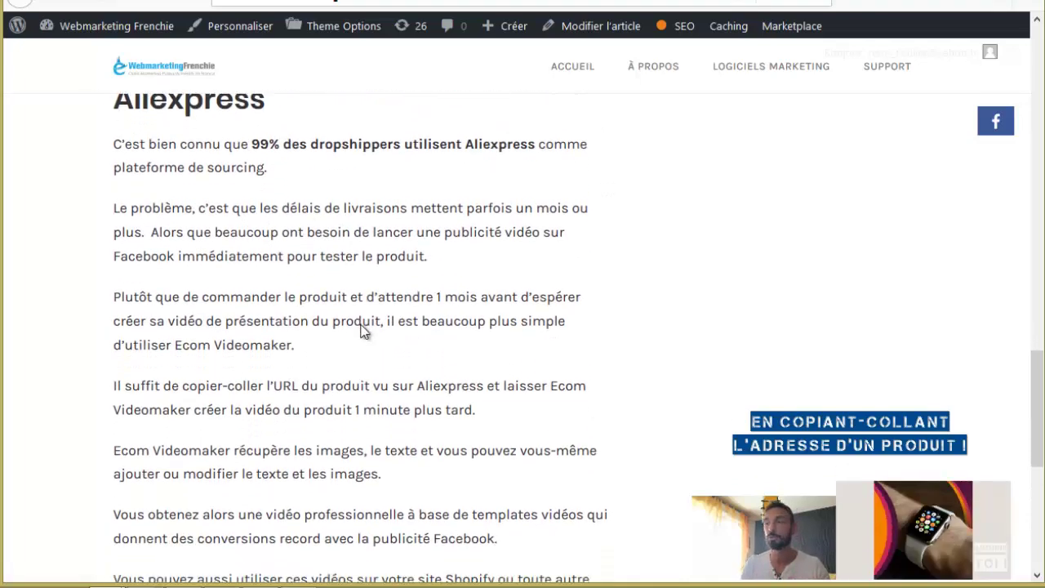
scroll(436, 310, up, 11)
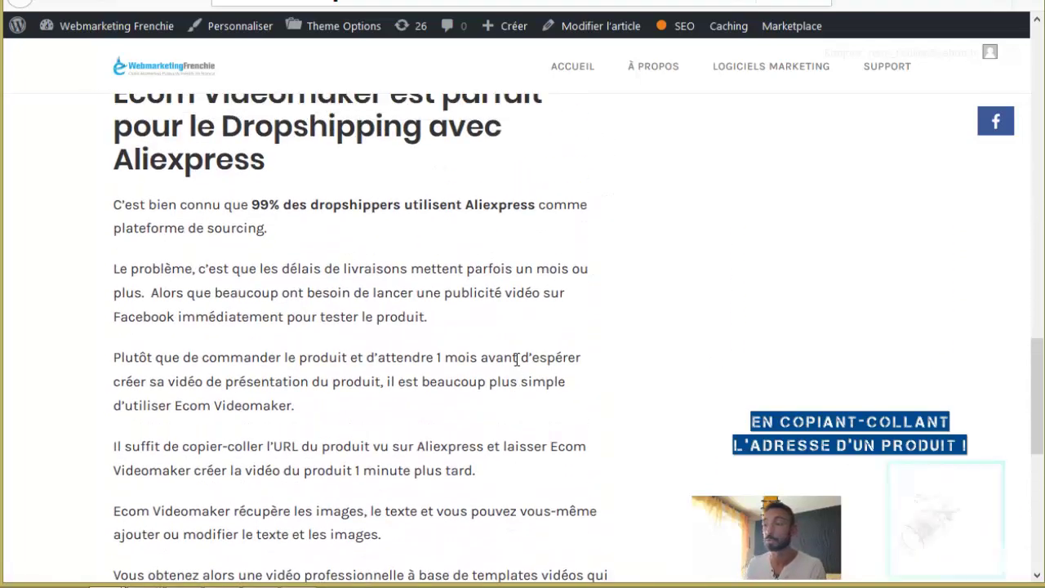
scroll(437, 336, up, 5)
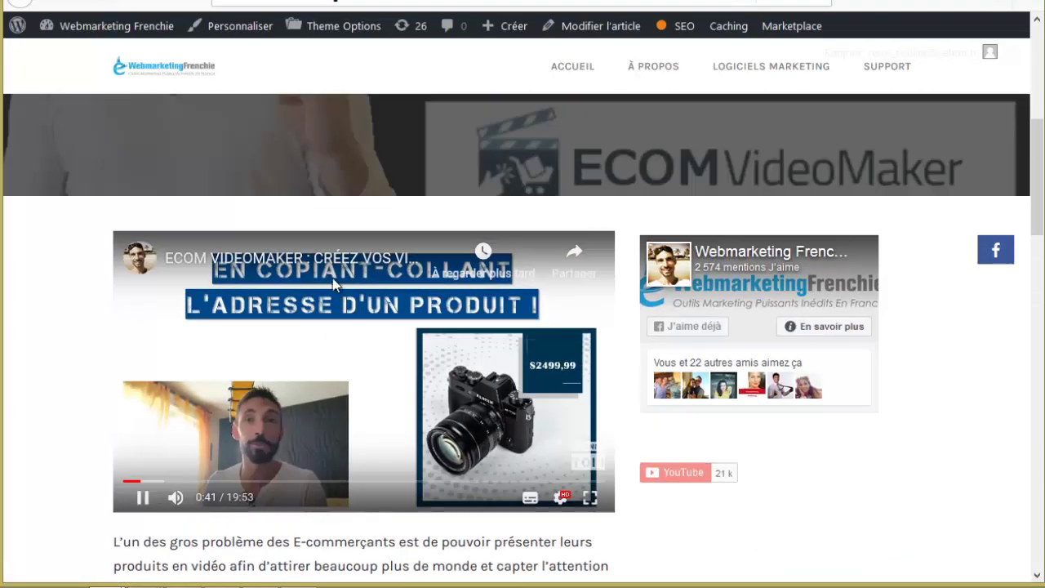
scroll(416, 392, down, 4)
scroll(418, 355, down, 5)
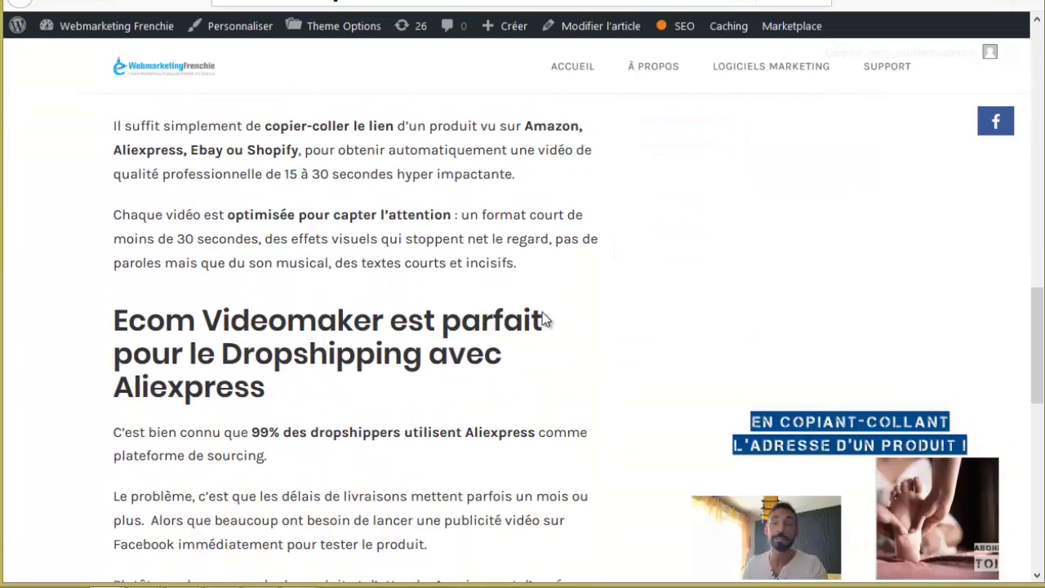
scroll(535, 302, down, 3)
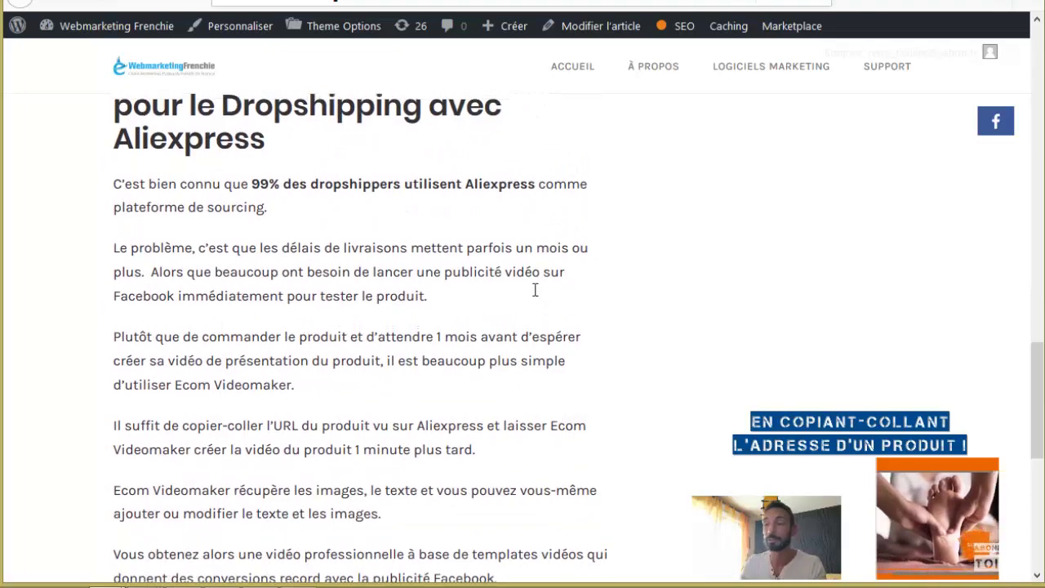
scroll(534, 294, up, 9)
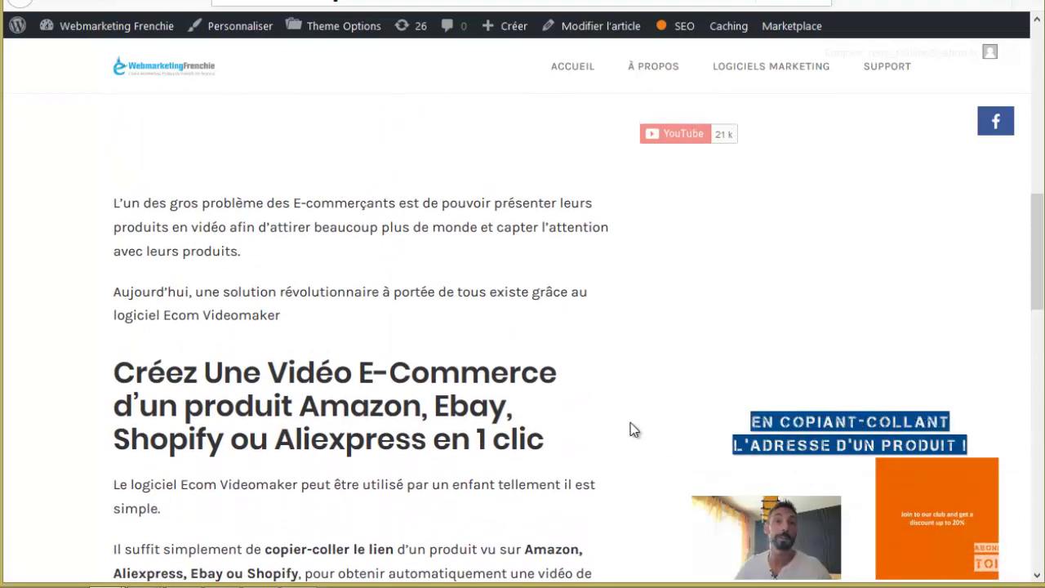
scroll(430, 387, up, 5)
scroll(431, 386, down, 2)
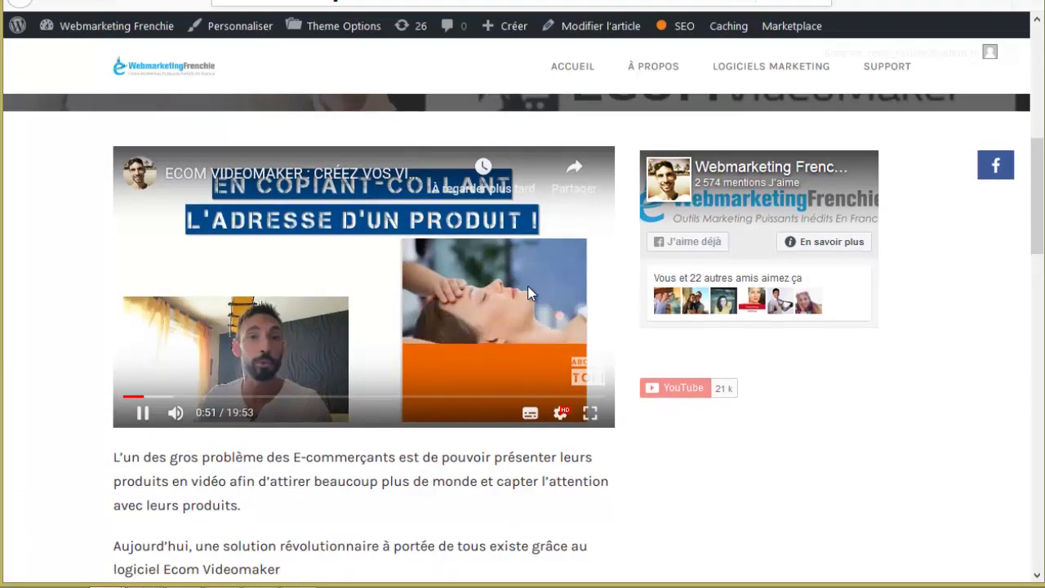
click(149, 414)
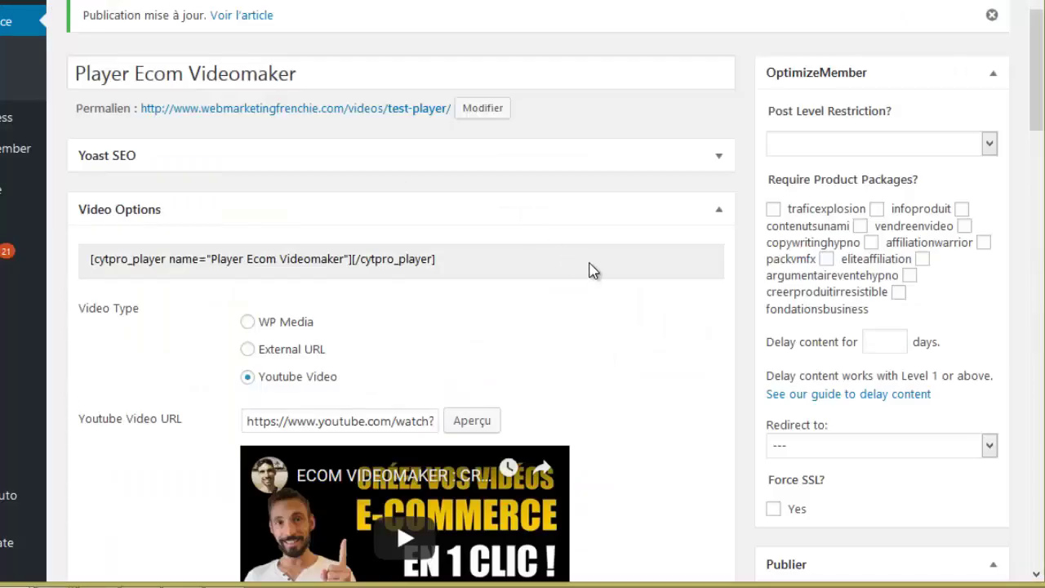
Set the Ecom Videomaker player's video feature to Resize Video with Contents, starting at 3 seconds and ending at 7 seconds.
scroll(624, 264, down, 11)
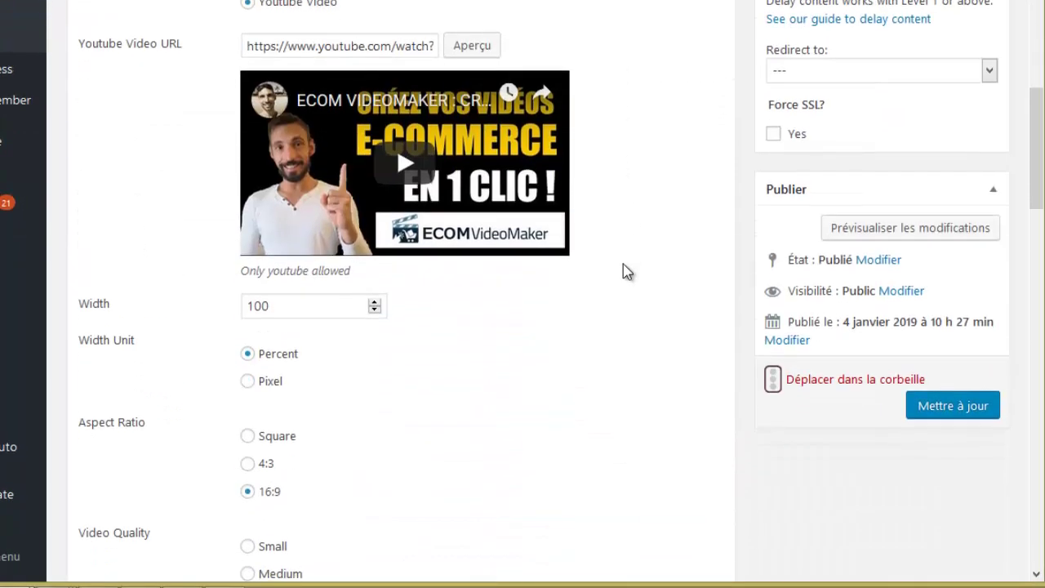
scroll(623, 264, down, 10)
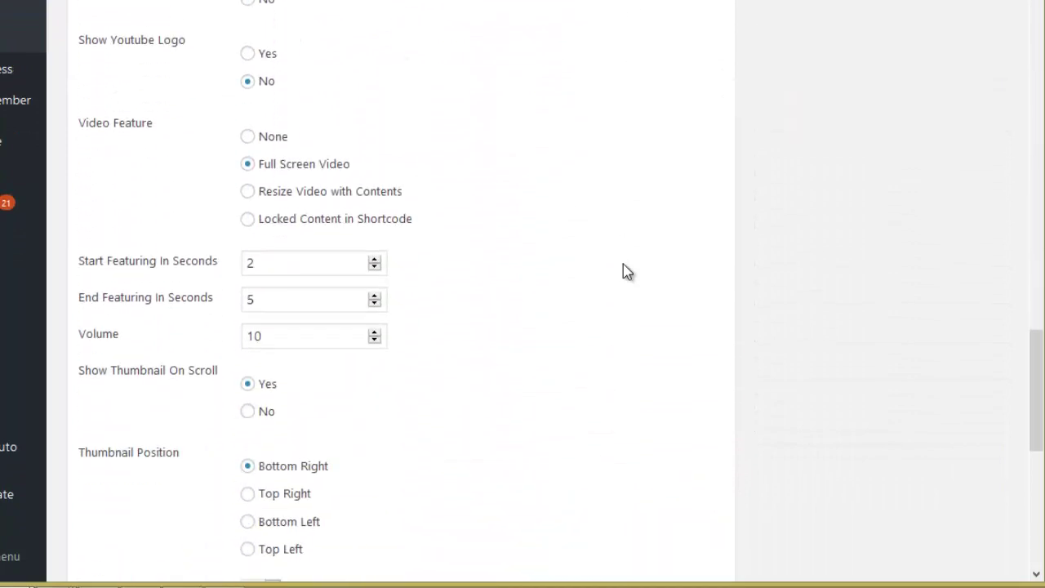
scroll(614, 257, down, 1)
scroll(607, 250, up, 2)
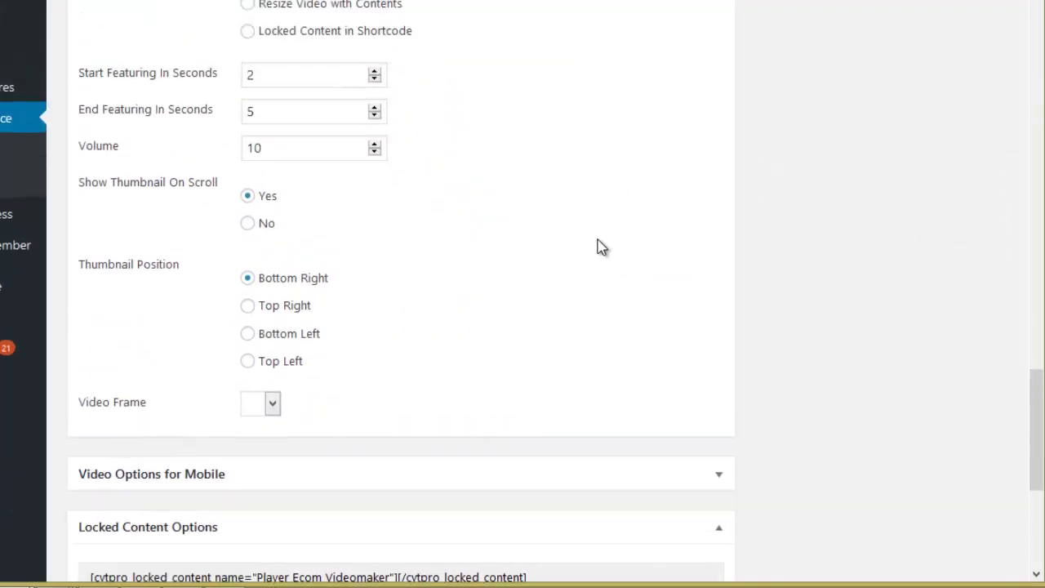
scroll(599, 243, down, 3)
scroll(593, 239, up, 5)
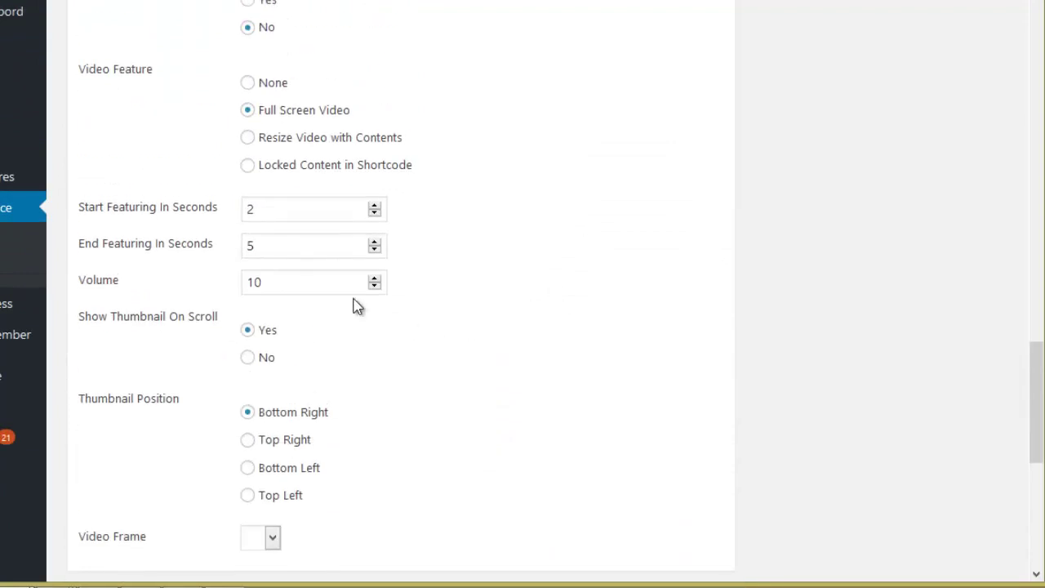
click(248, 139)
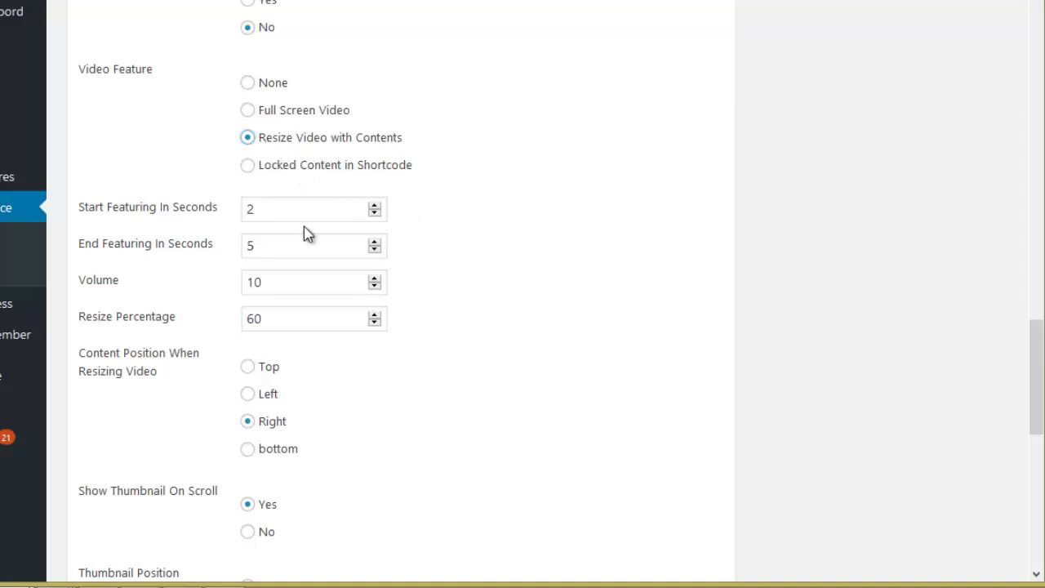
click(257, 209)
drag(256, 210, 246, 211)
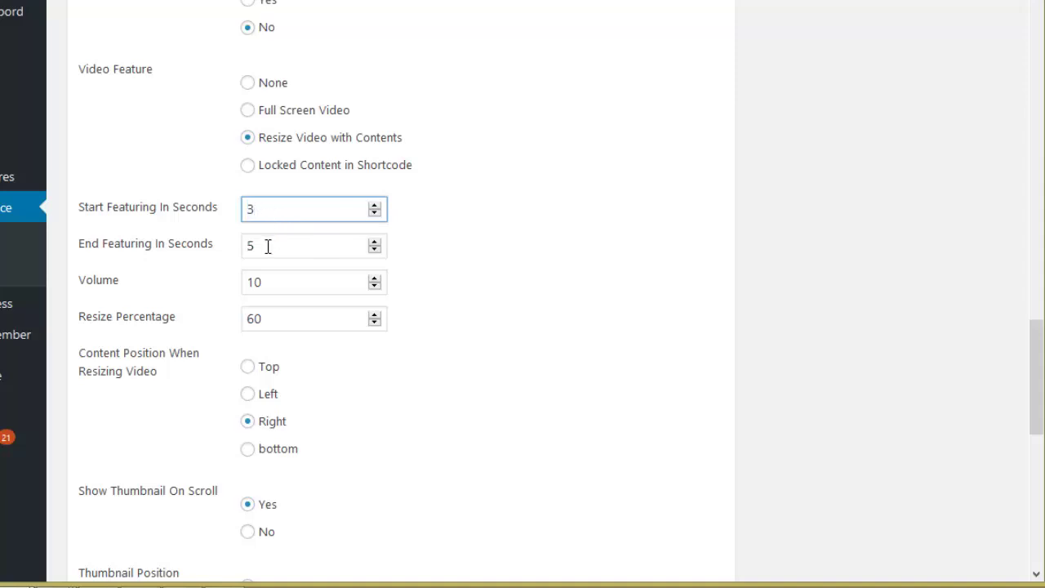
drag(268, 247, 249, 247)
click(502, 256)
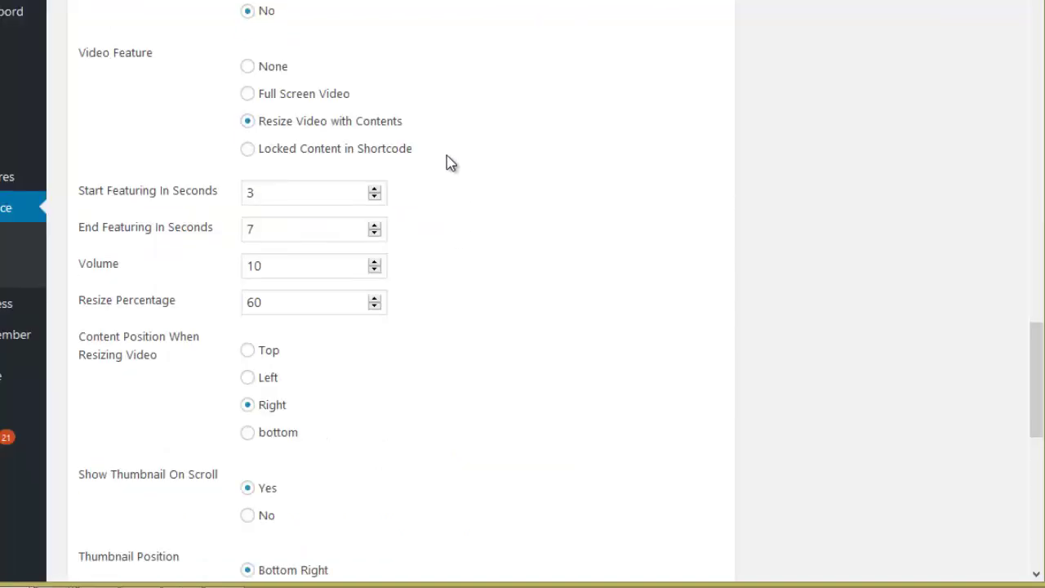
Examine the HTML code of the JVZoo payment button in the player's Locked Content editor.
scroll(433, 152, down, 1)
scroll(448, 196, down, 6)
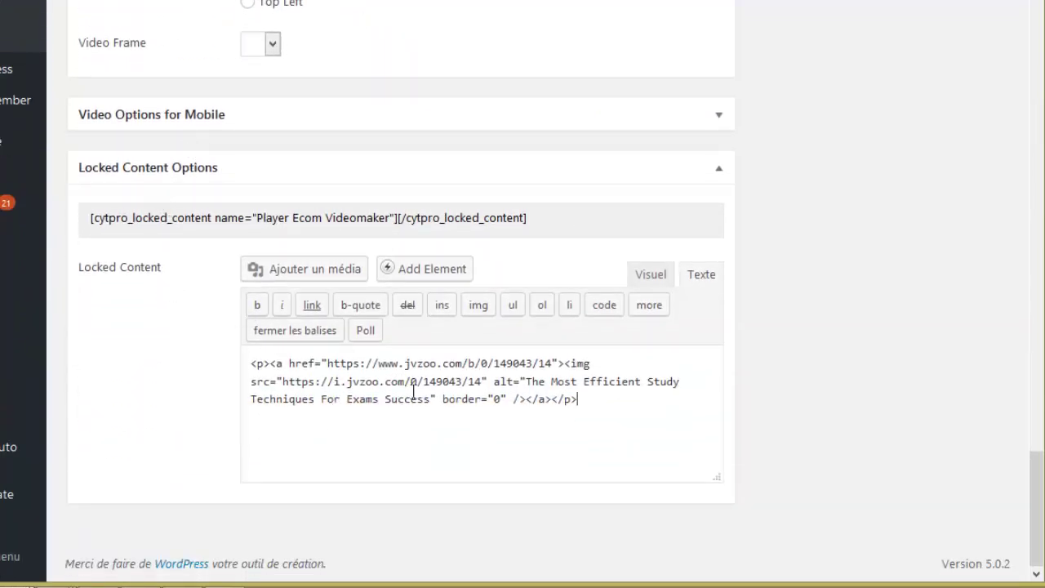
key(ctrl+a)
click(573, 434)
drag(591, 404, 236, 359)
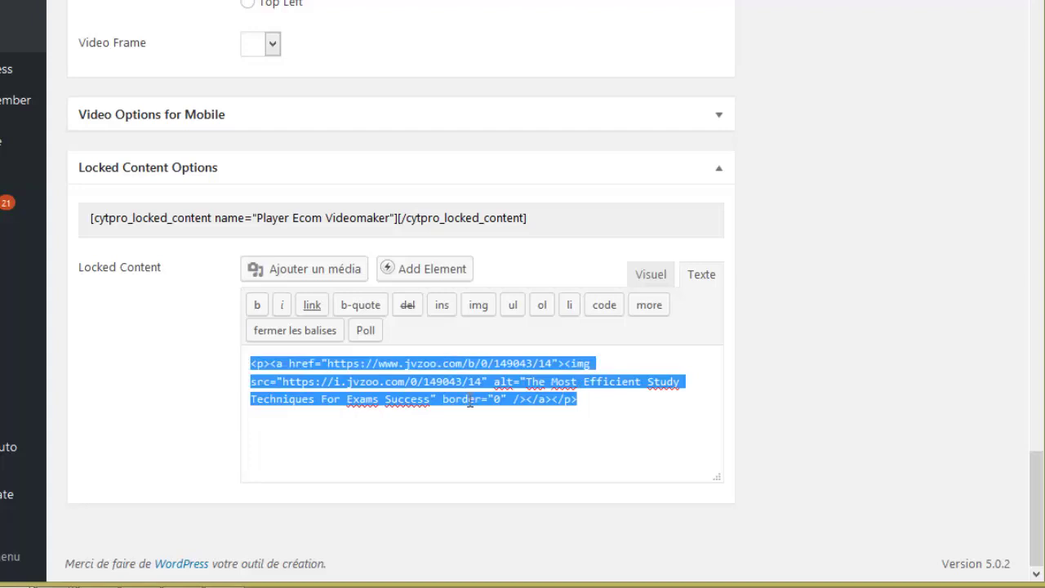
click(469, 400)
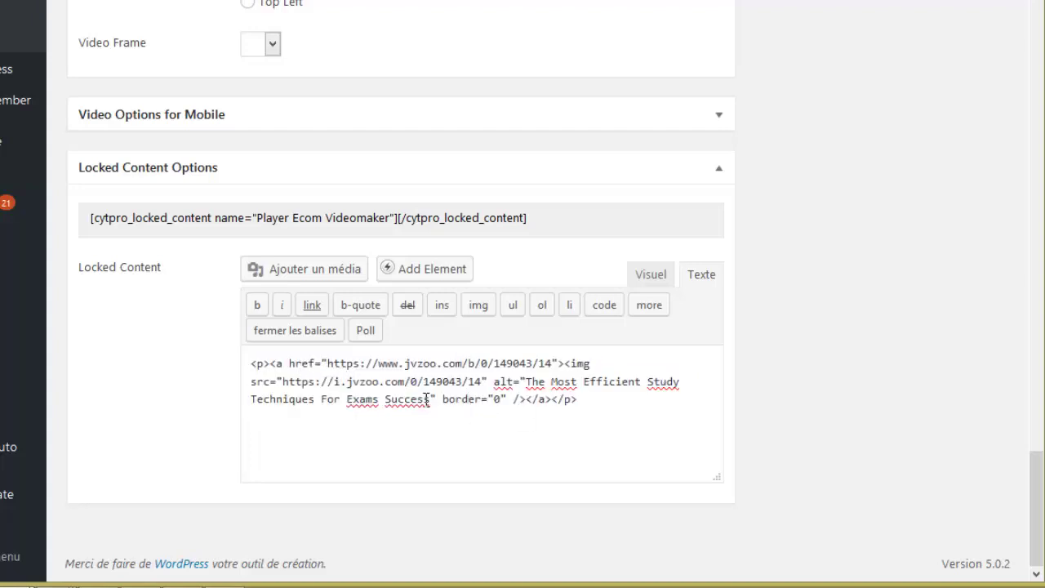
Update the player to save its resize feature settings.
scroll(490, 387, up, 20)
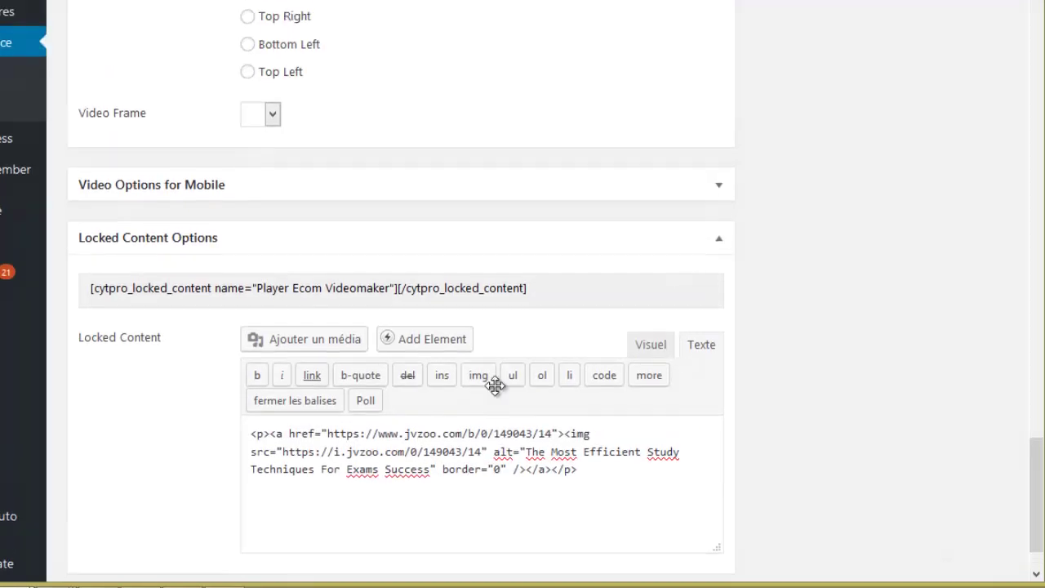
scroll(677, 257, up, 3)
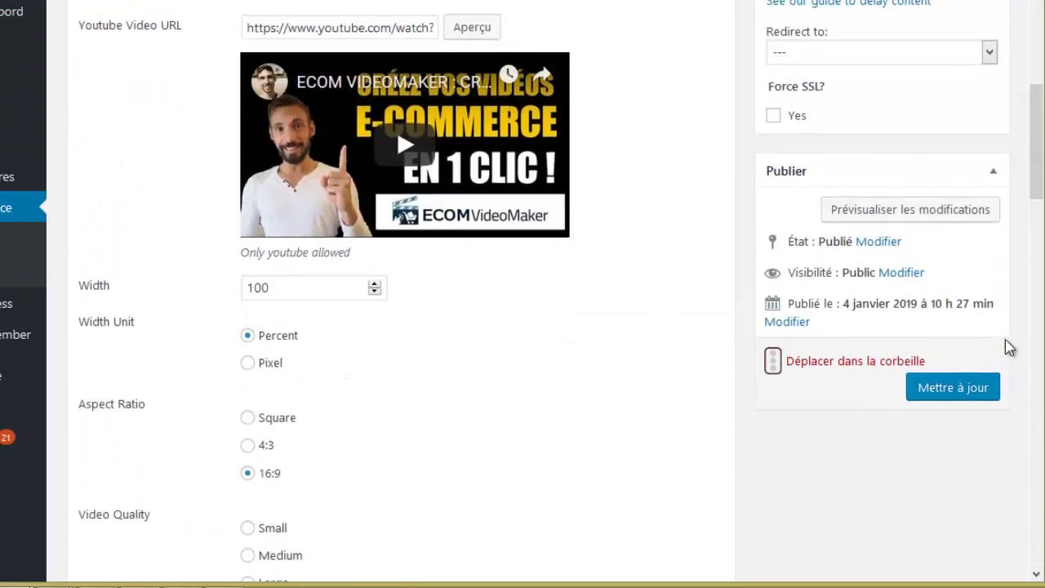
click(957, 392)
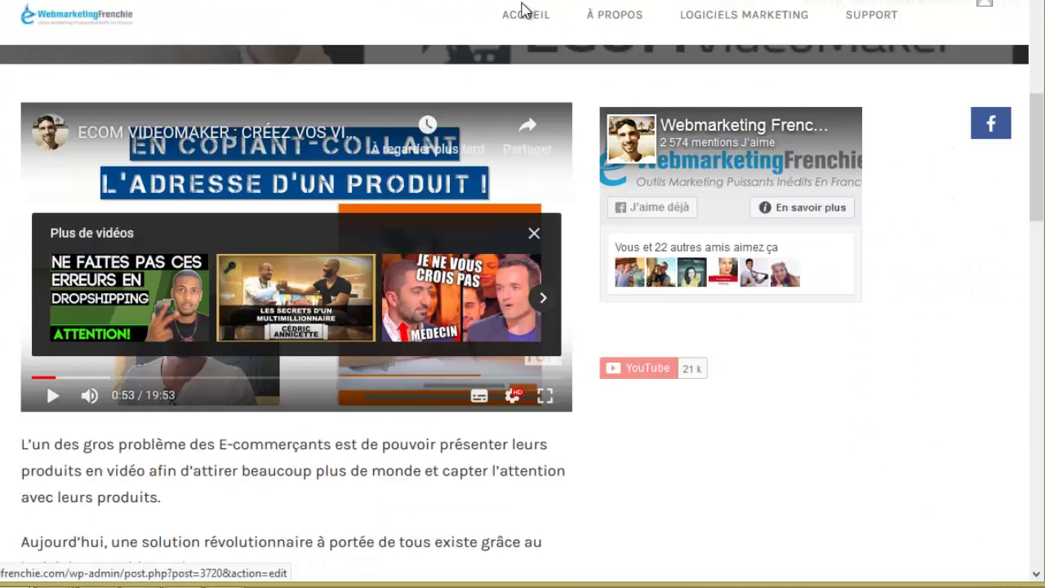
Reload the published article, play the embedded video to test the resize feature, and rewind it to the start.
click(567, 88)
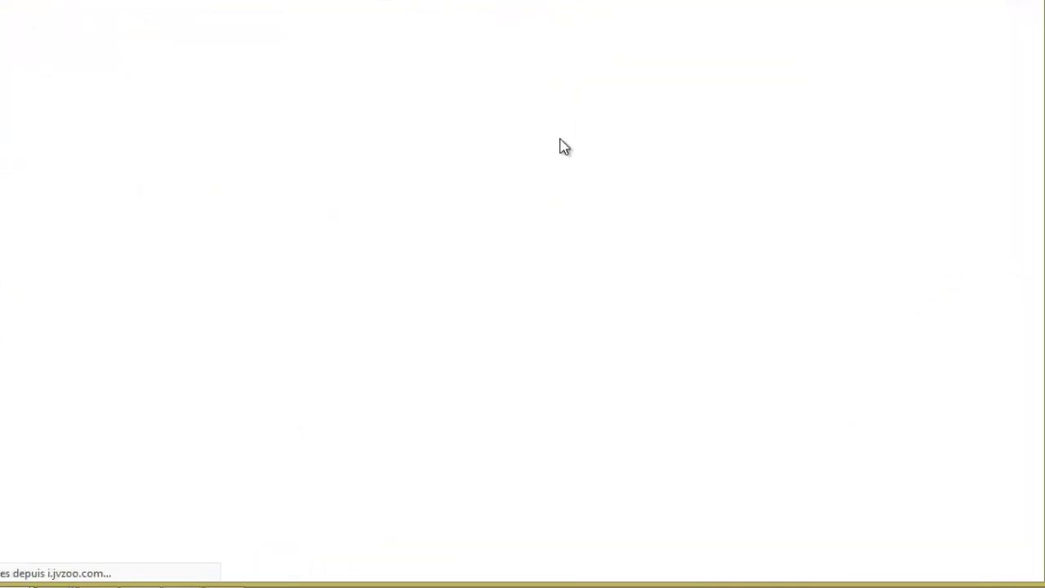
scroll(474, 204, down, 5)
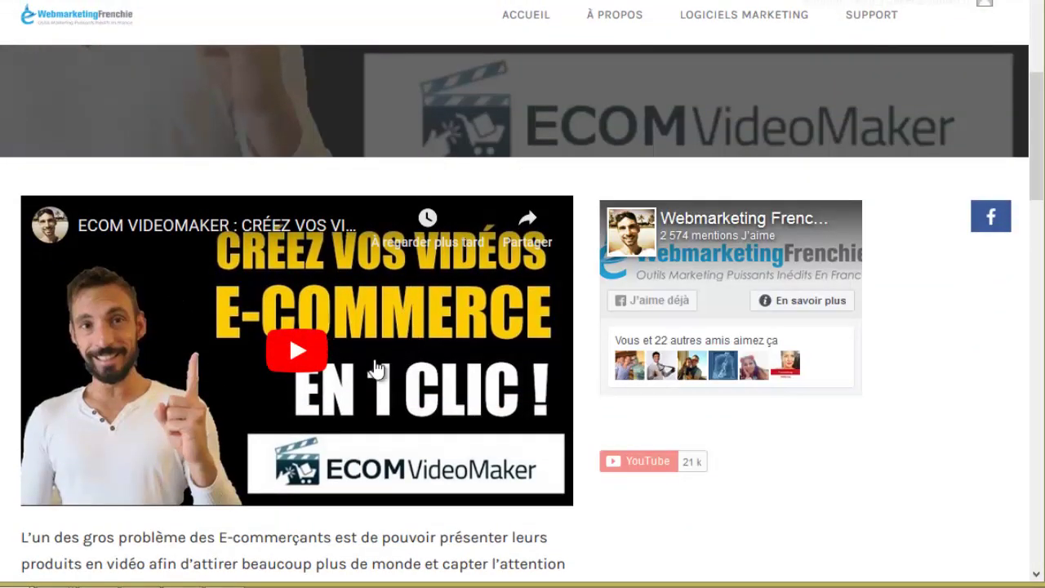
click(304, 354)
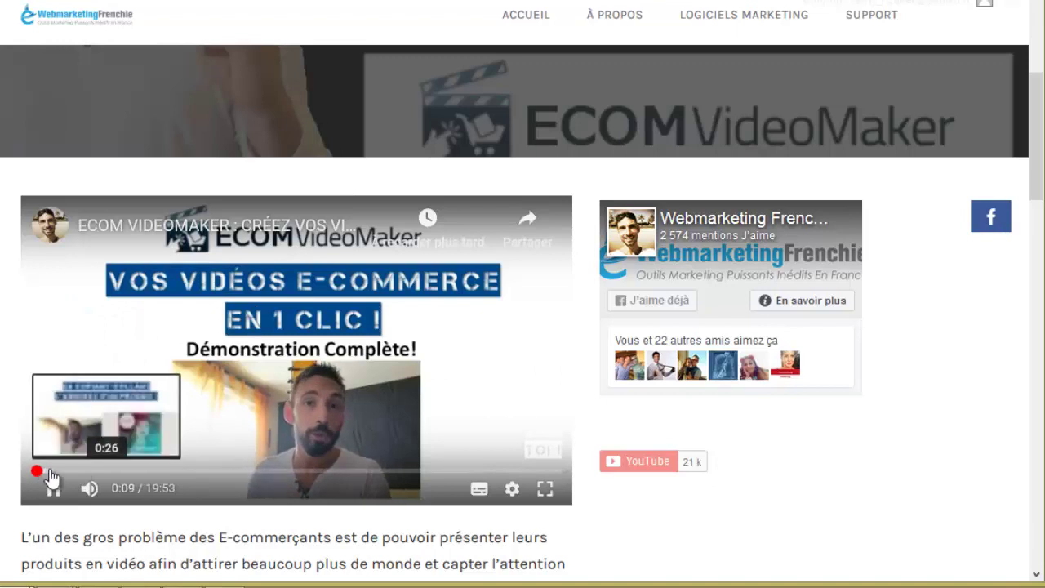
click(31, 472)
drag(31, 474, 31, 475)
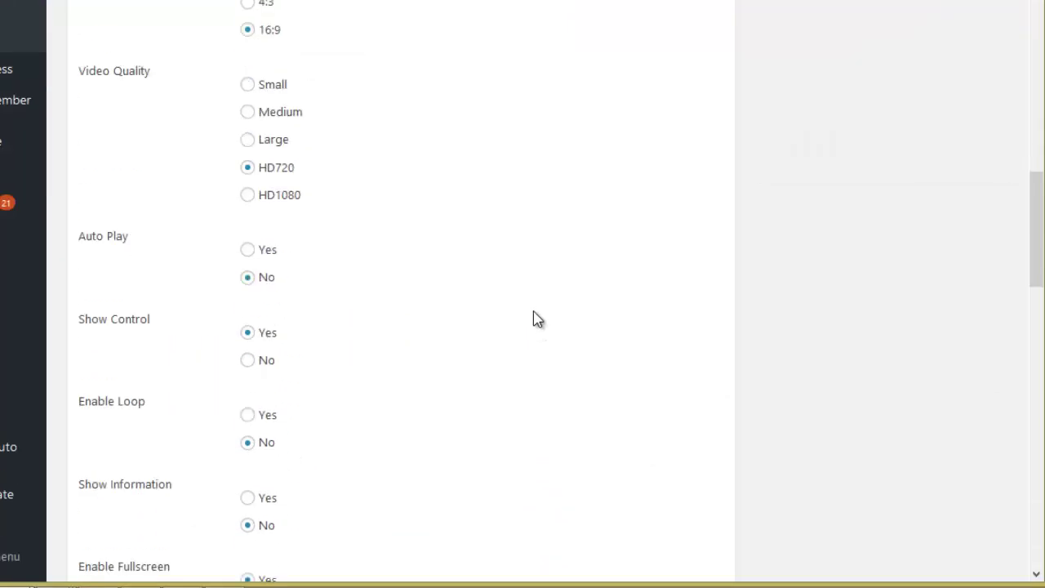
Change the player's feature end time in seconds and update the player.
scroll(530, 314, down, 10)
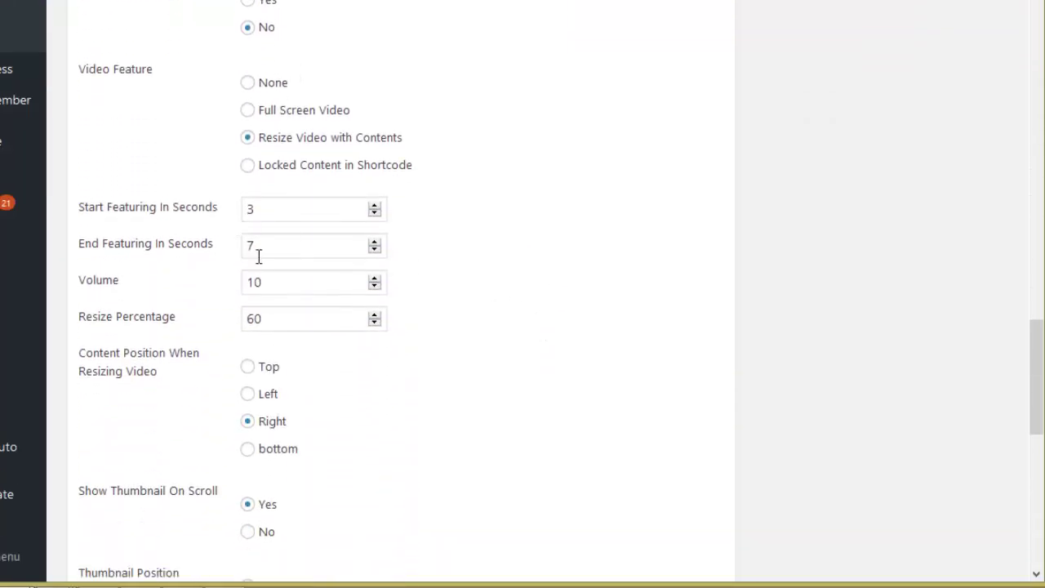
click(251, 245)
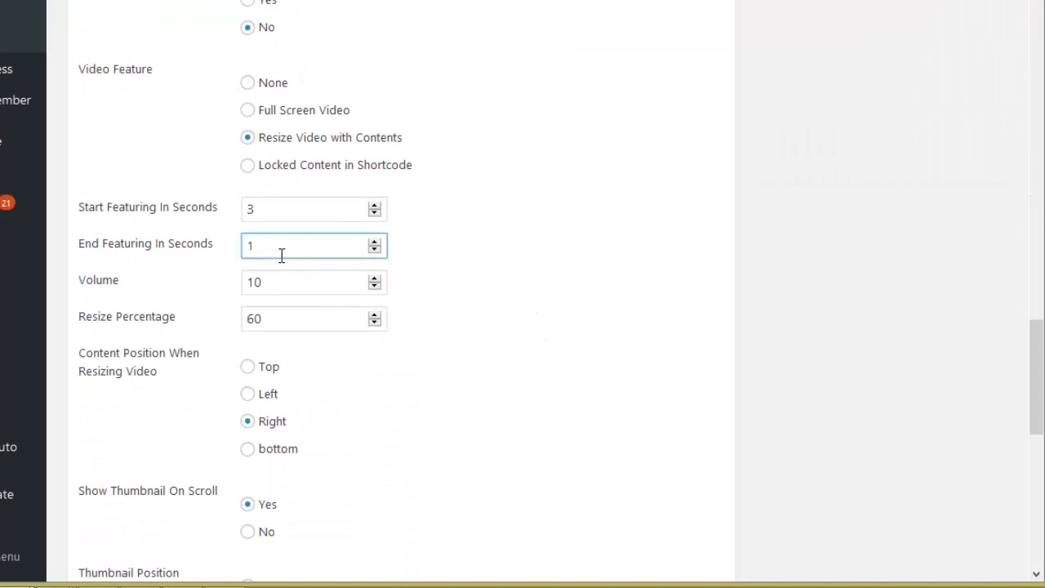
click(517, 262)
scroll(515, 275, down, 3)
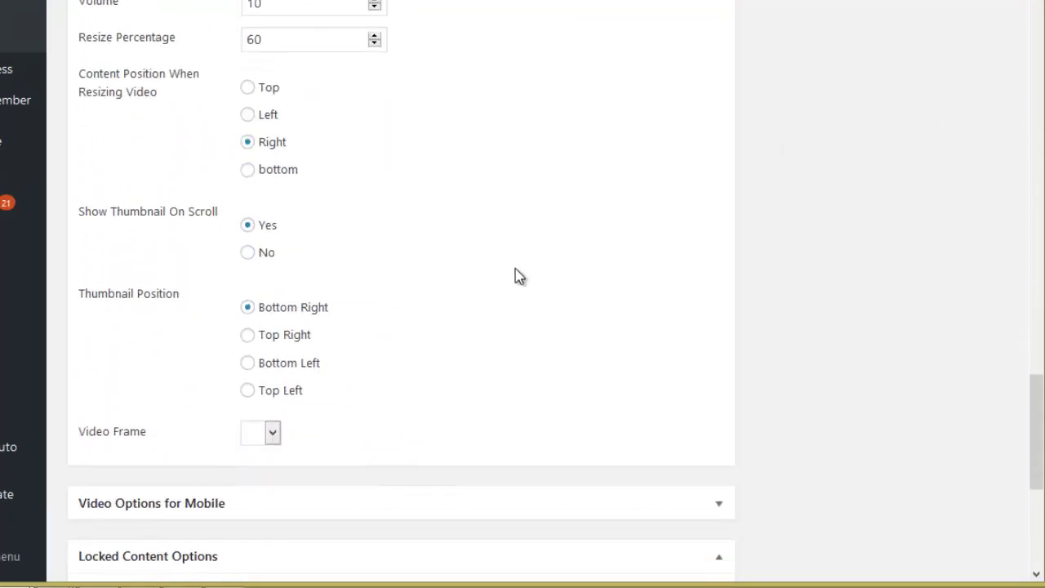
scroll(537, 274, up, 6)
scroll(539, 275, up, 10)
click(956, 224)
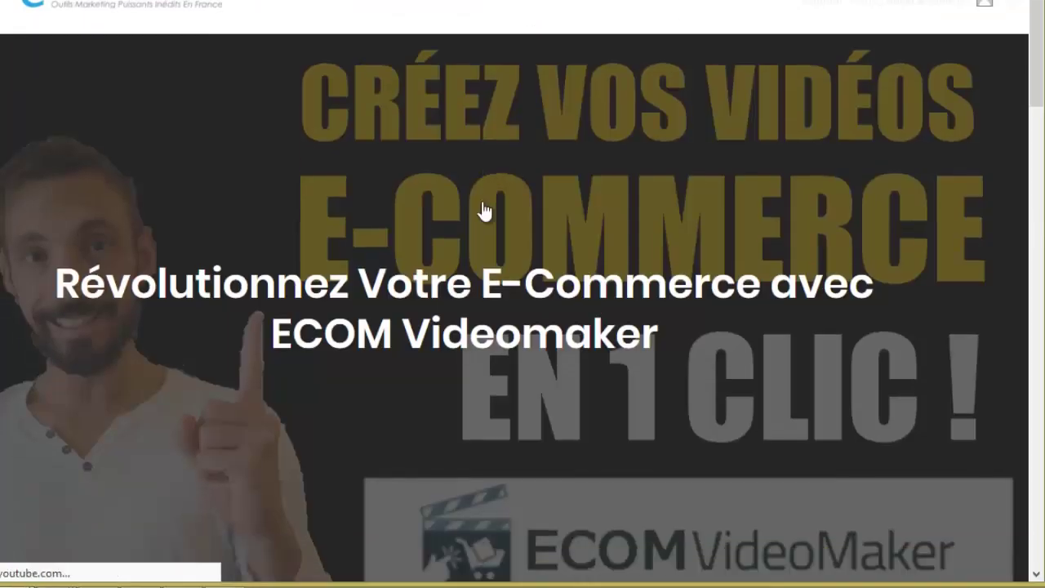
Play the article's embedded video and test the resized video with its payment button as a thumbnail further down the article.
scroll(466, 199, down, 6)
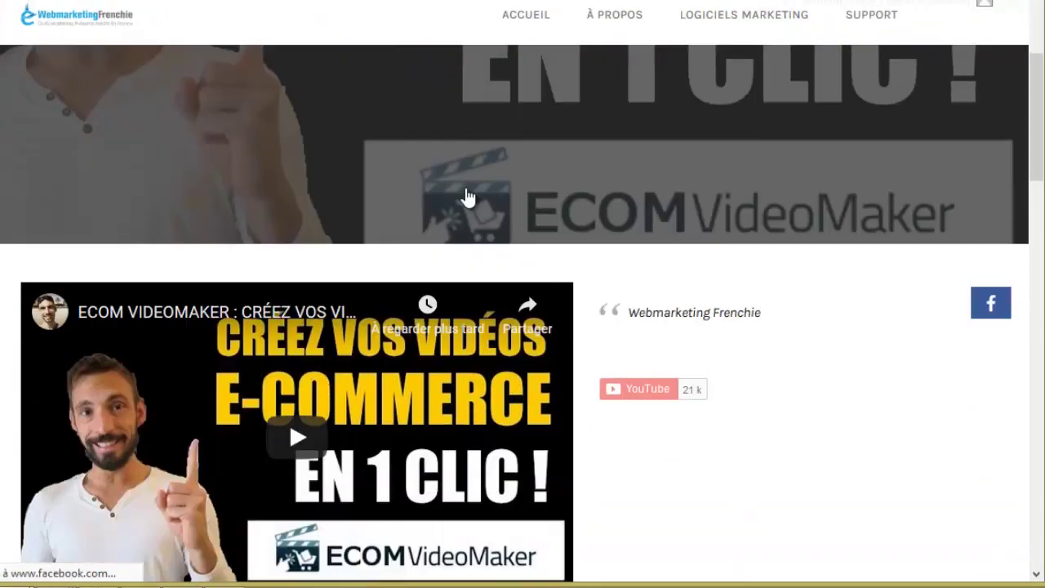
click(303, 259)
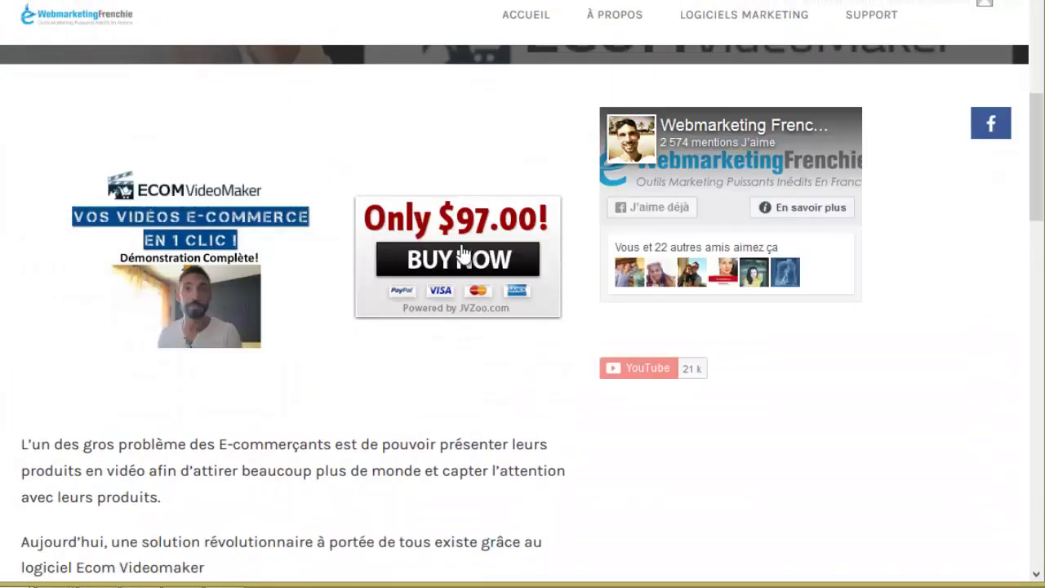
scroll(435, 341, down, 3)
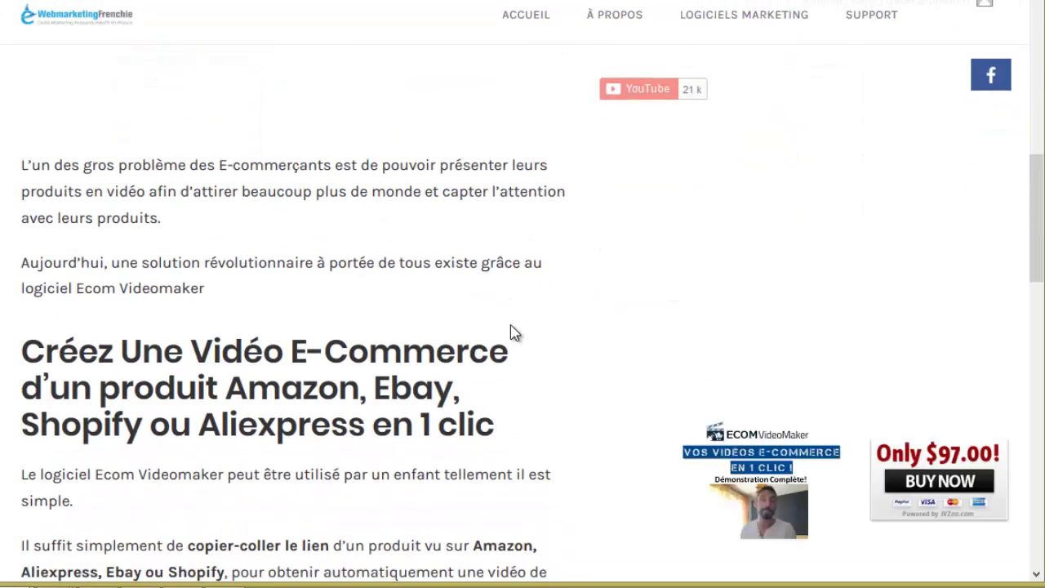
scroll(520, 318, down, 1)
scroll(572, 240, down, 1)
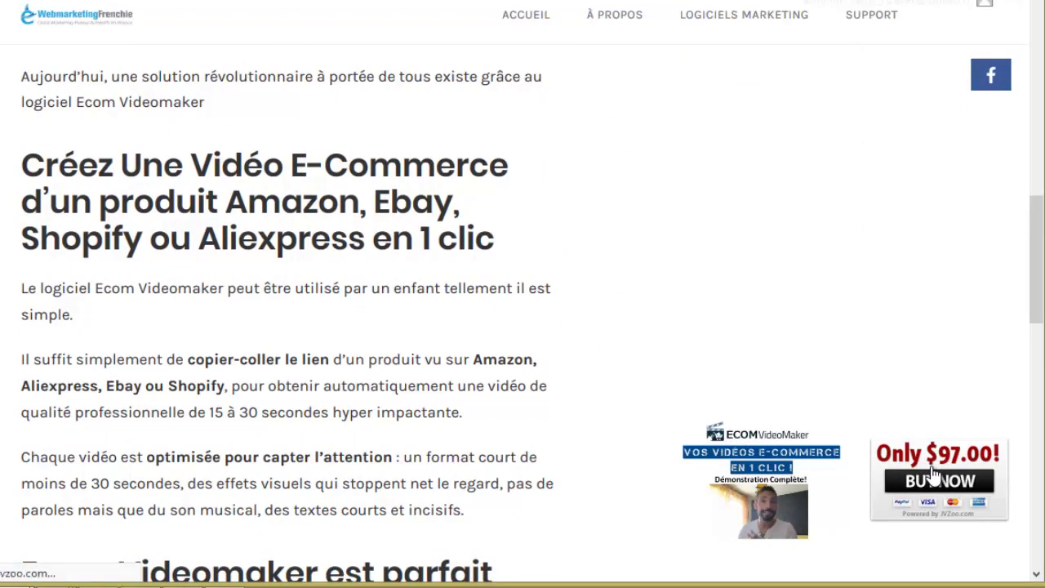
Open the JVZoo order page from the payment button beside the video thumbnail and return to the article.
click(887, 449)
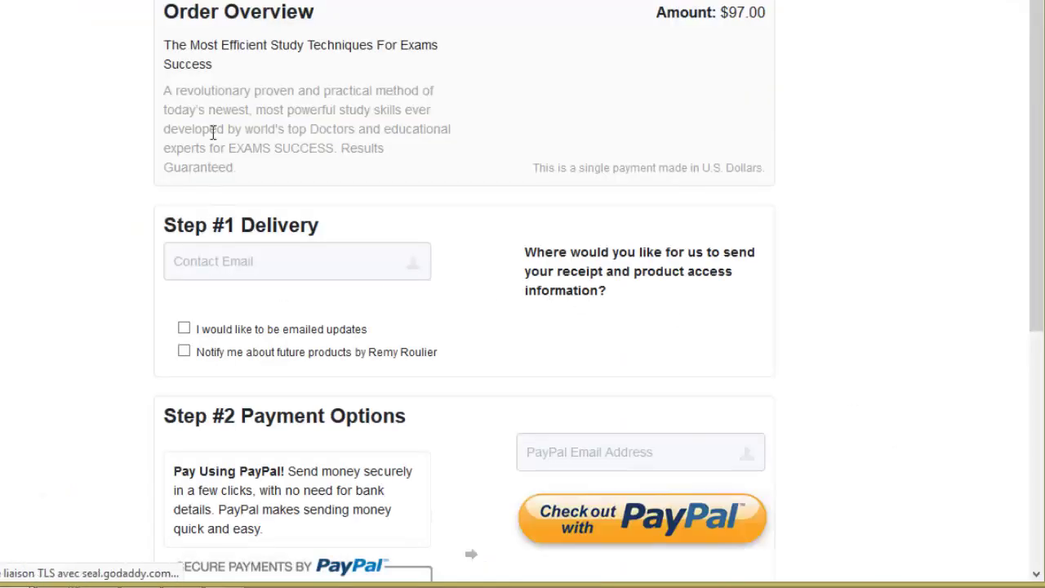
key(alt+Left)
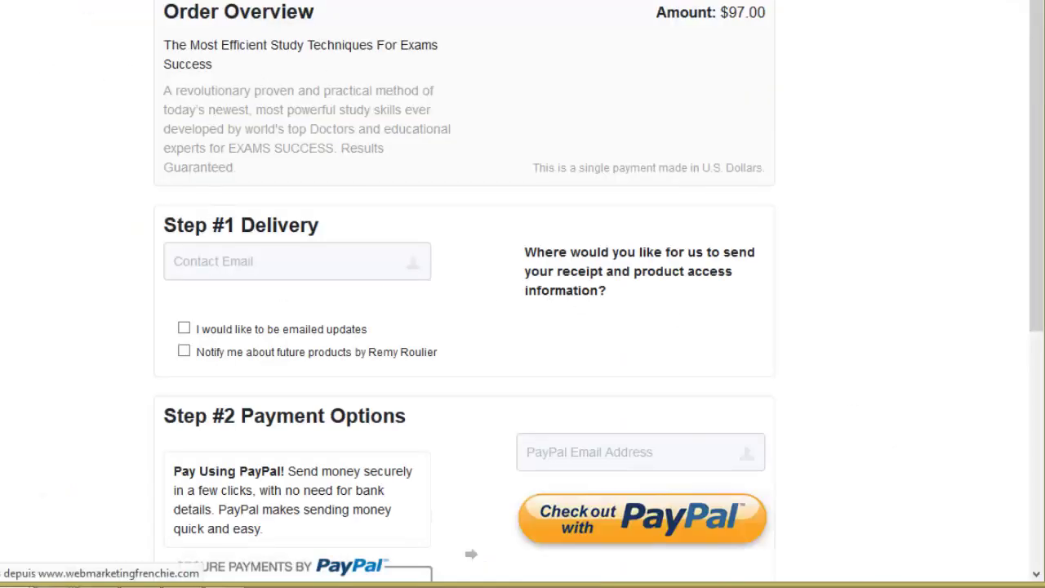
Return from the order page to the article and start playing its embedded video.
key(alt+Left)
scroll(400, 231, down, 15)
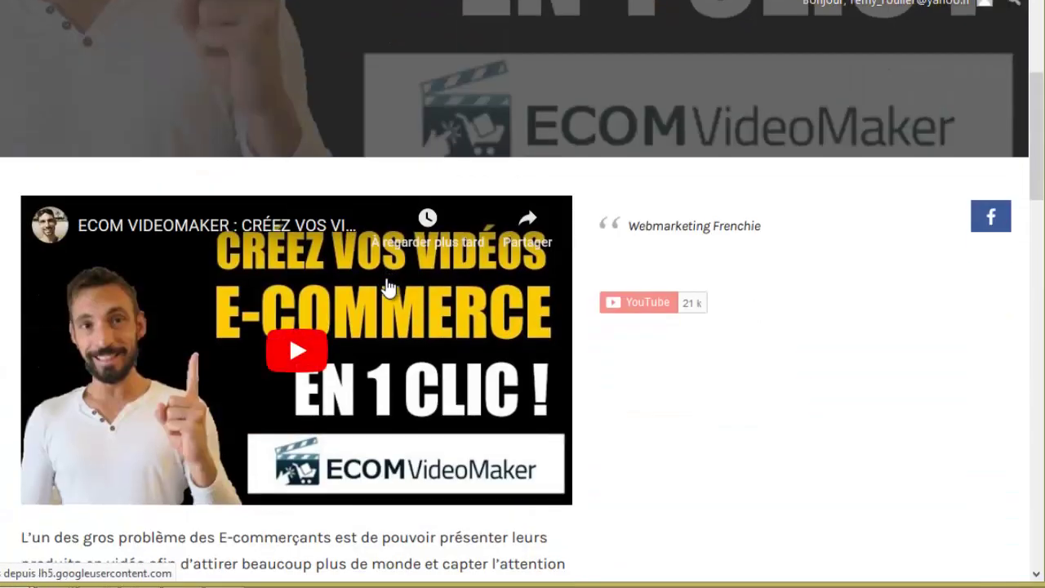
scroll(570, 318, up, 6)
scroll(570, 319, up, 5)
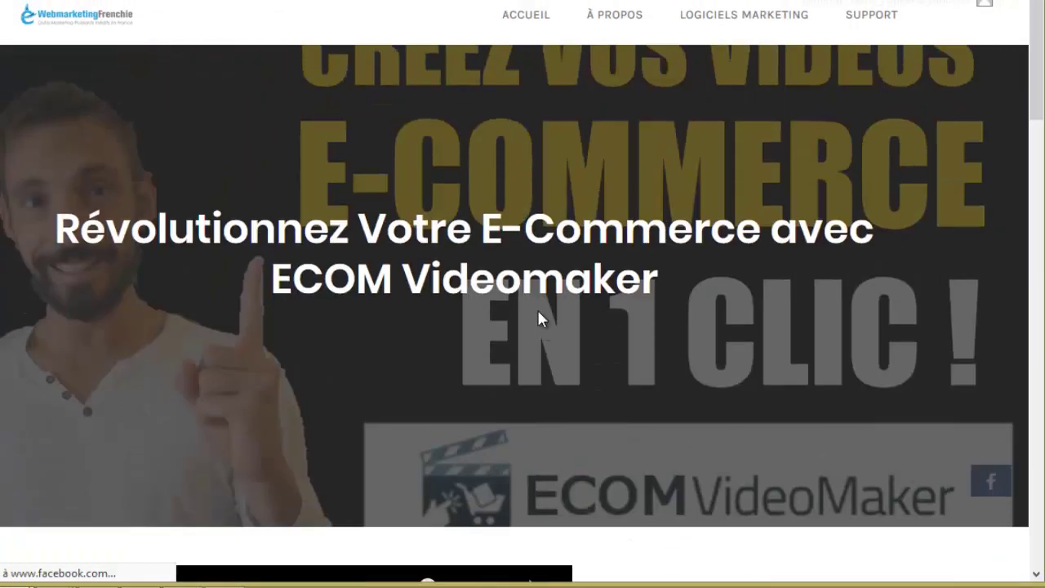
scroll(536, 315, down, 3)
scroll(372, 249, down, 2)
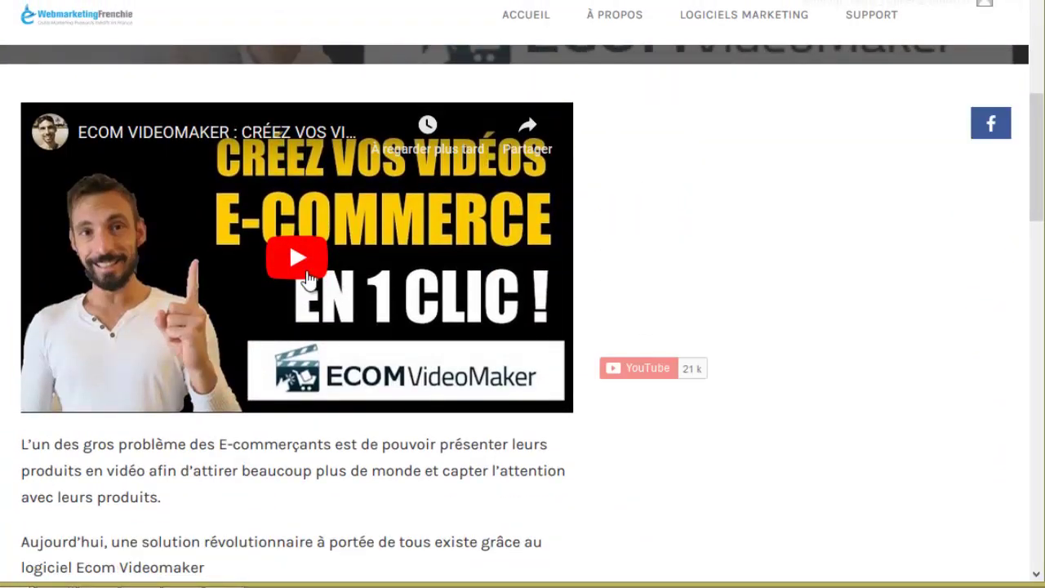
click(304, 269)
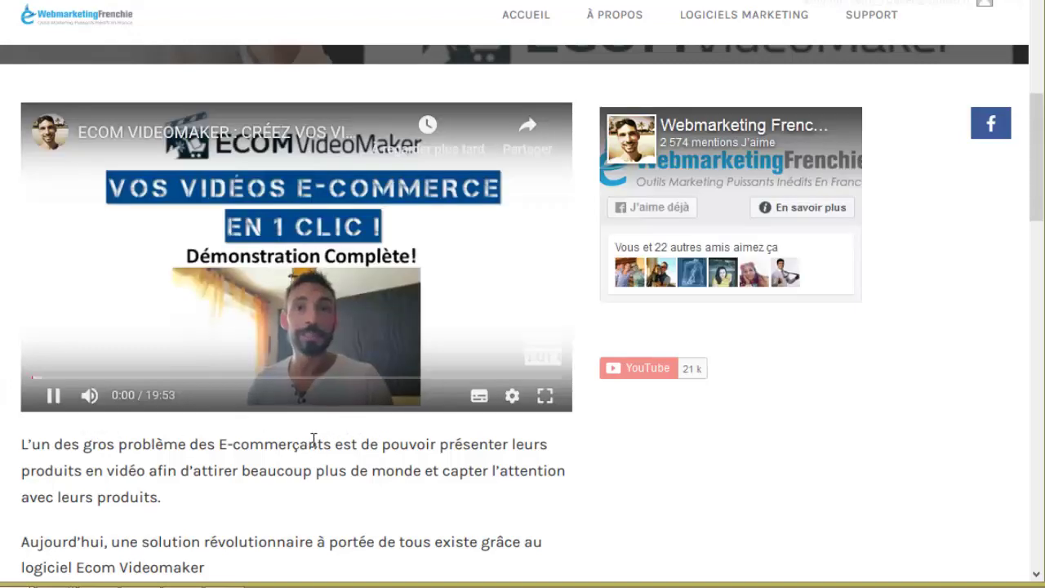
Examine the floating video thumbnail and its Buy Now button further down the article, and return to the main video.
scroll(315, 441, down, 5)
scroll(393, 349, down, 1)
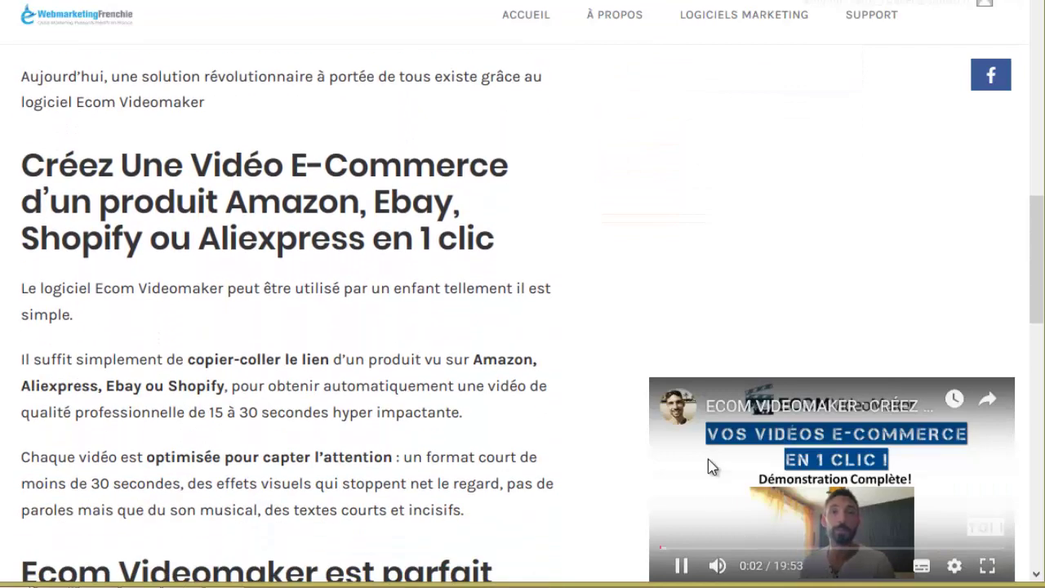
click(751, 387)
scroll(310, 196, down, 5)
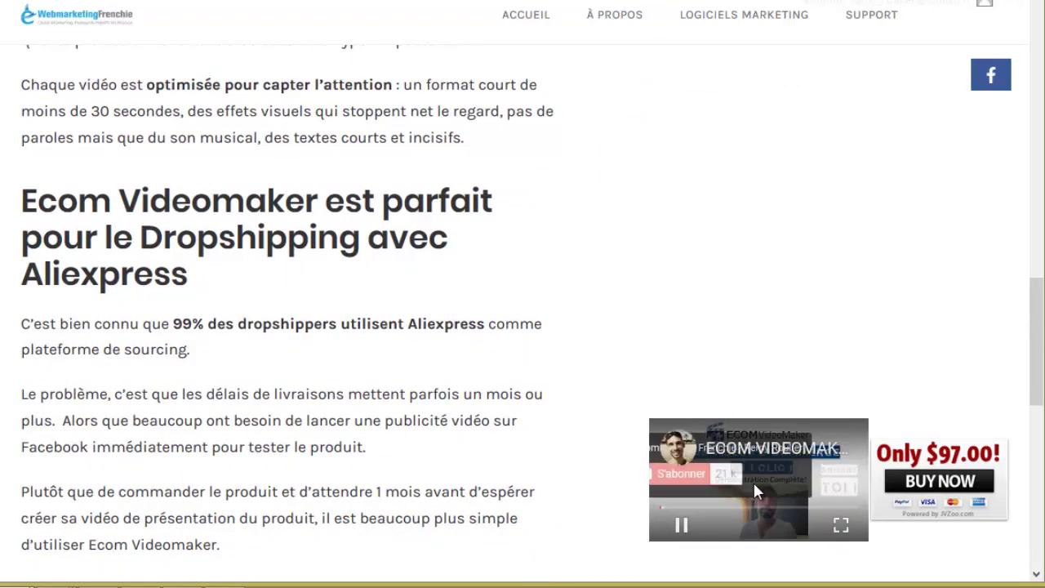
scroll(343, 357, down, 5)
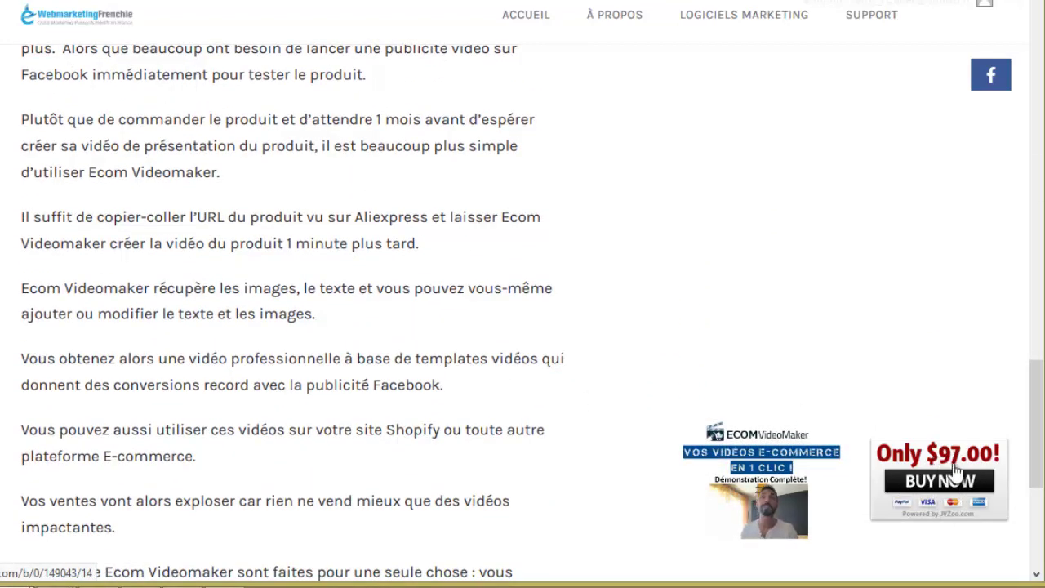
scroll(308, 301, up, 3)
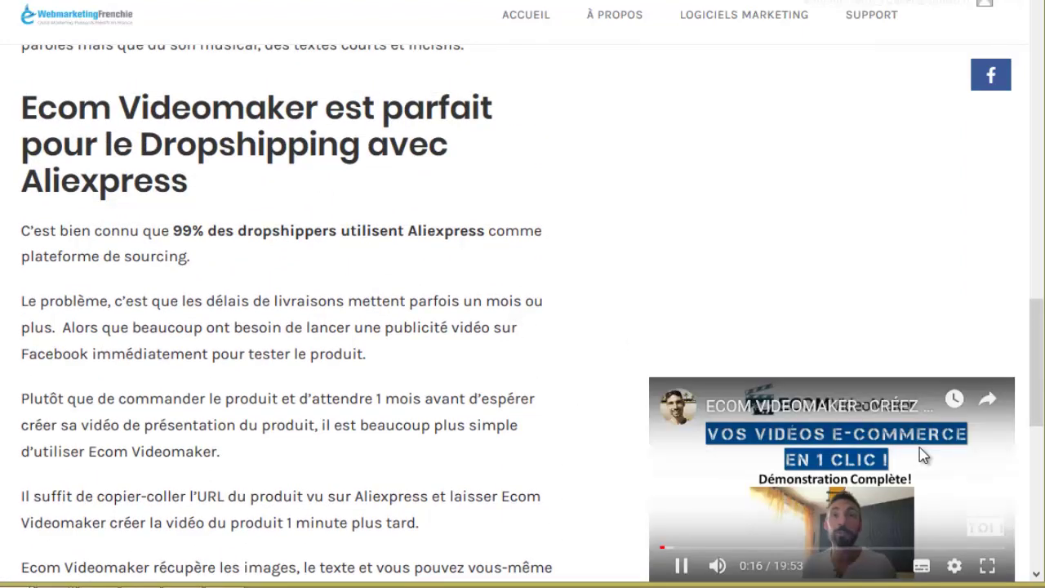
scroll(312, 303, up, 7)
scroll(328, 334, up, 4)
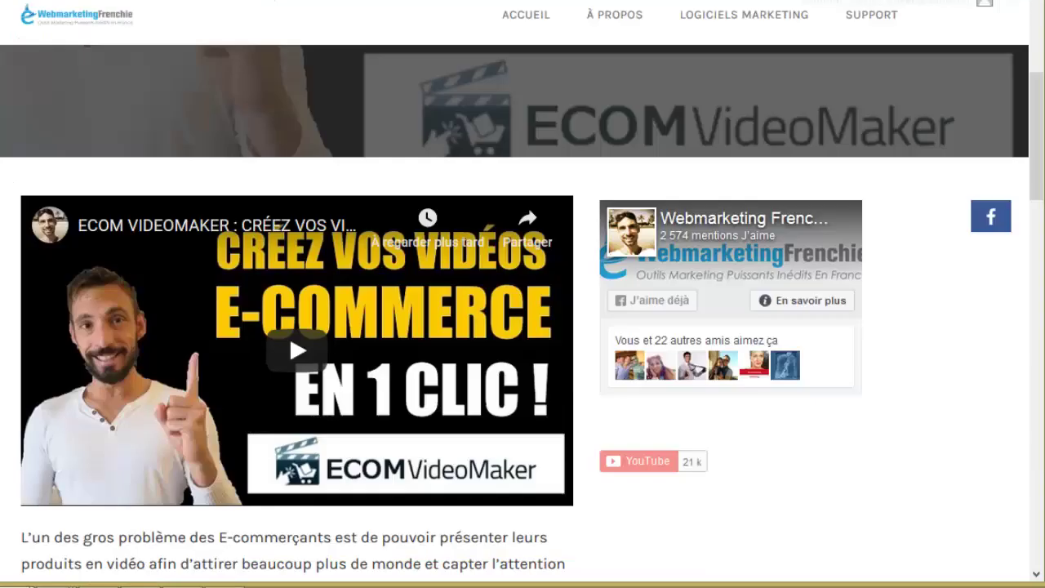
Examine the article text directly beneath the embedded video, where content can be locked.
scroll(453, 187, down, 1)
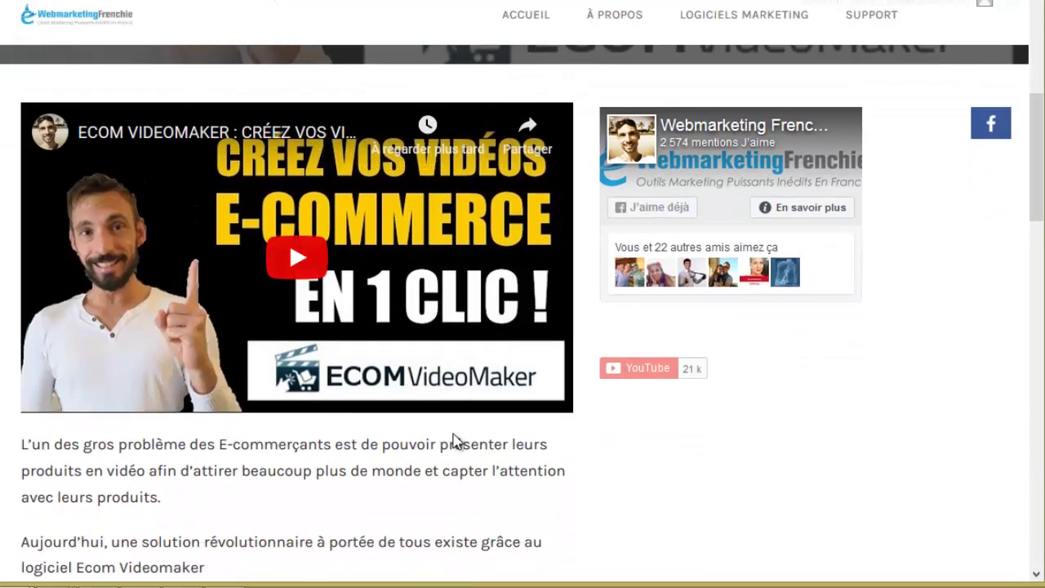
scroll(275, 367, down, 2)
scroll(268, 362, up, 2)
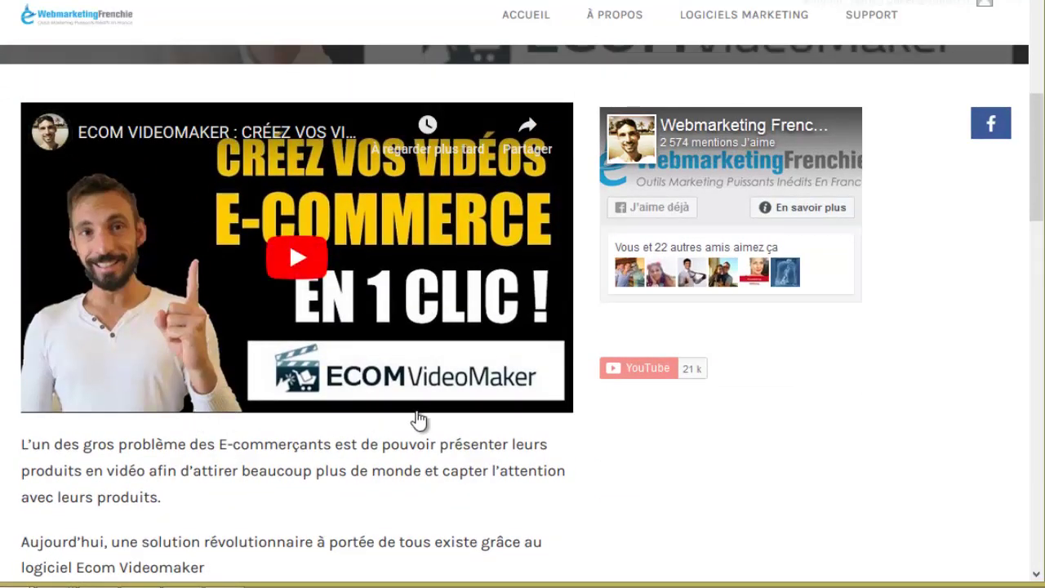
scroll(313, 341, down, 1)
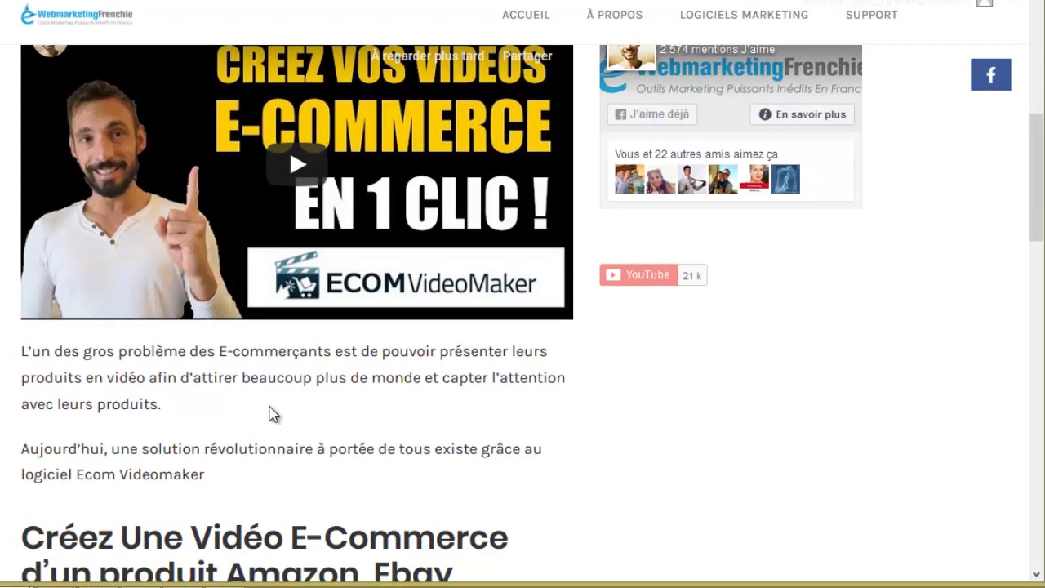
scroll(411, 372, up, 1)
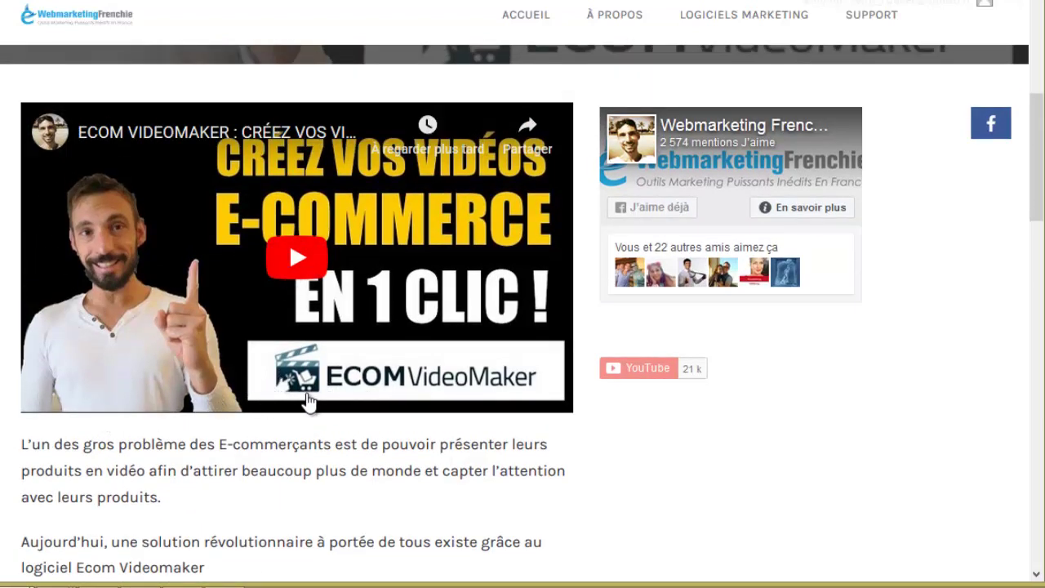
scroll(325, 341, down, 1)
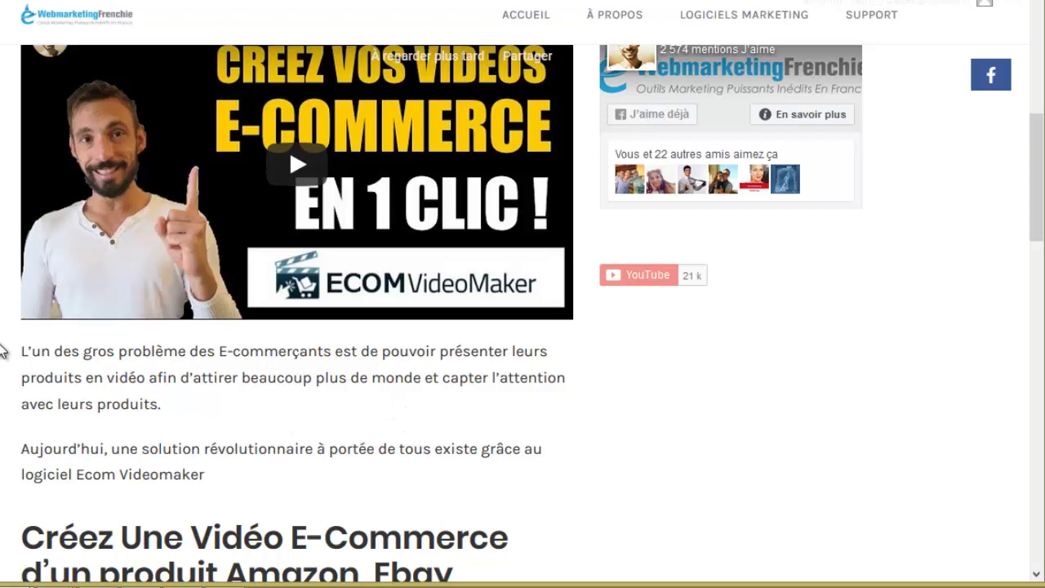
scroll(355, 340, down, 5)
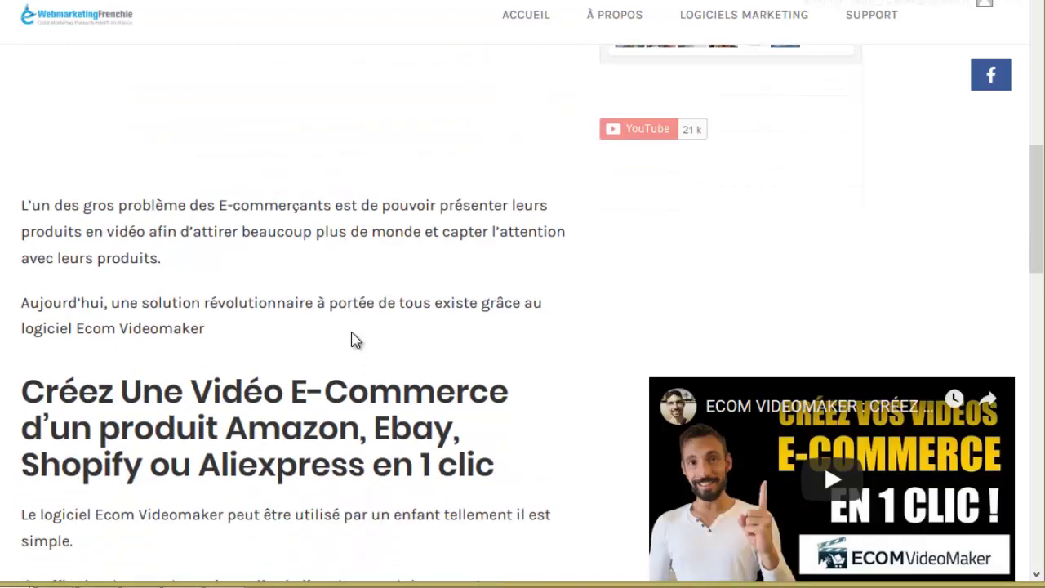
scroll(355, 372, up, 5)
scroll(355, 371, up, 1)
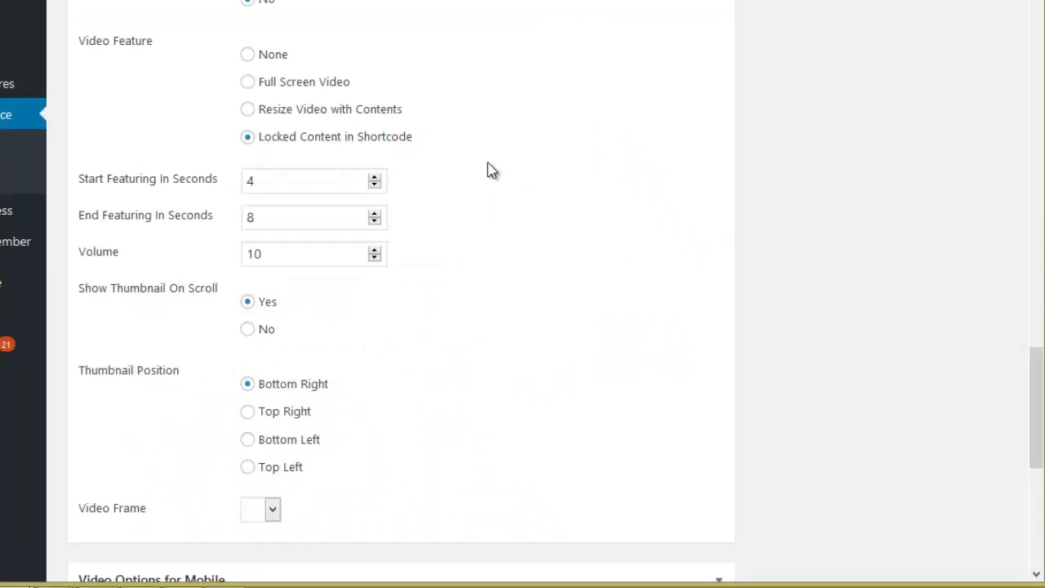
Paste the lorem ipsum HTML paragraphs into the player's Locked Content field and add a line break before the final paragraph.
scroll(490, 170, down, 6)
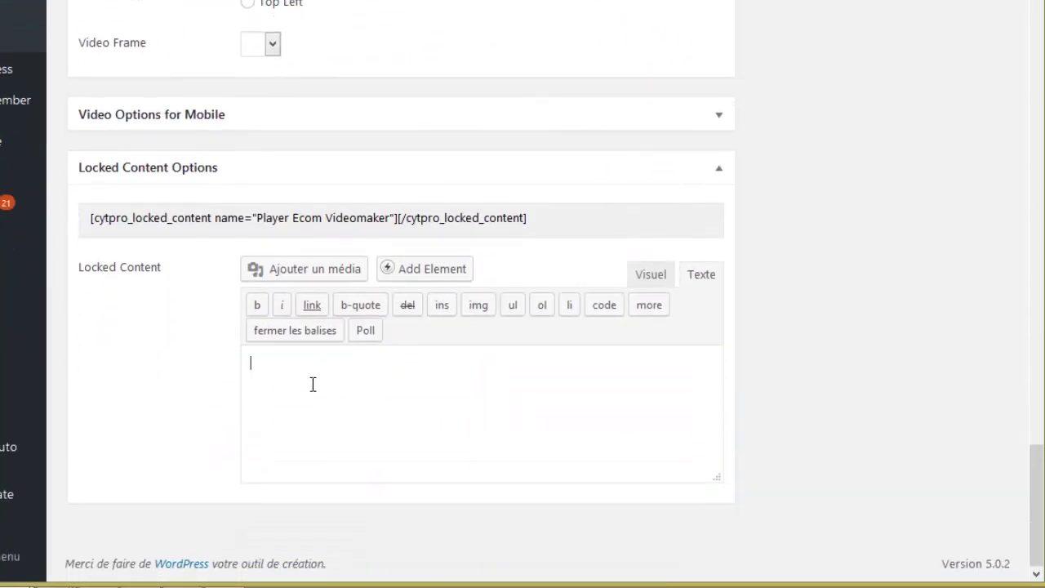
click(313, 384)
key(ctrl+v)
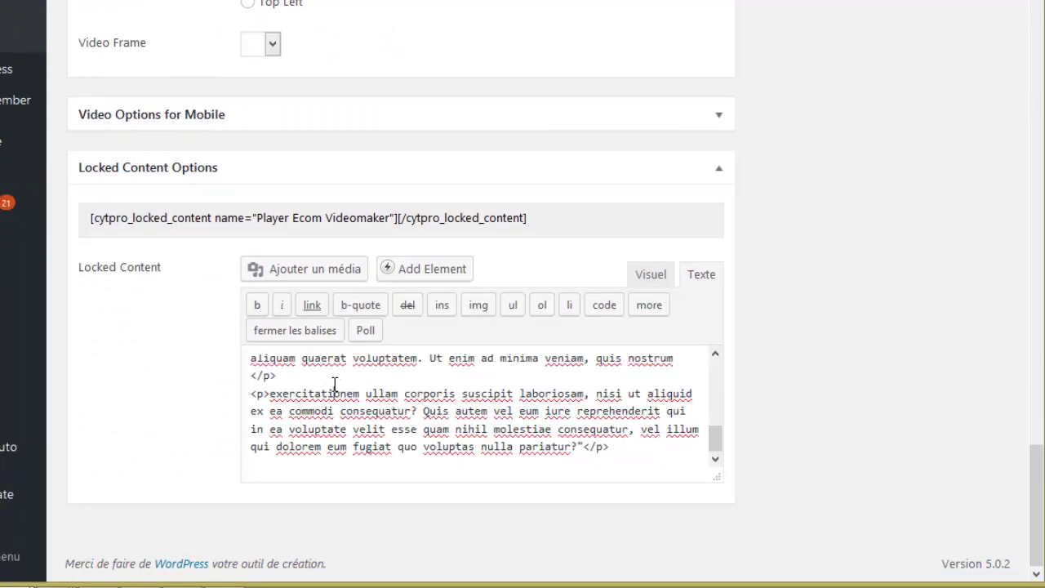
key(Return)
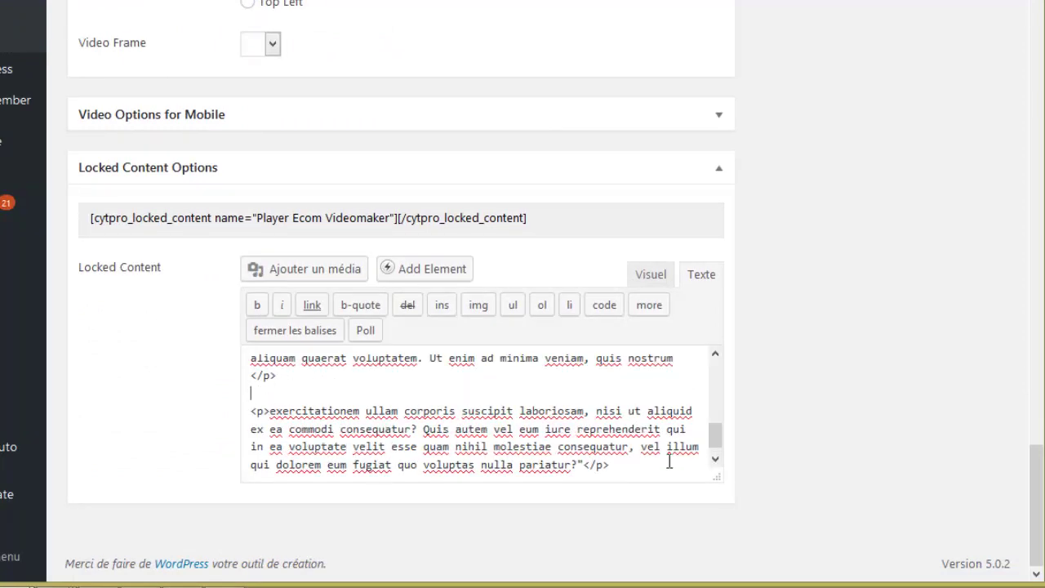
mouse_move(722, 443)
mouse_down()
mouse_move(720, 378)
mouse_move(716, 459)
mouse_up()
Review the player's Locked Content in Shortcode feature, its start and end seconds, and the pasted locked text.
scroll(797, 381, up, 5)
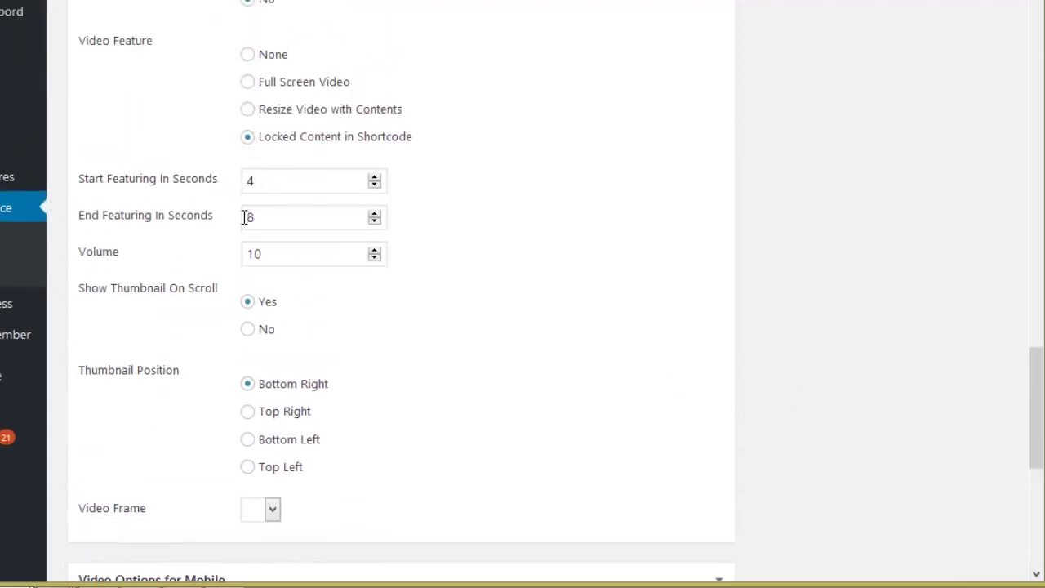
scroll(282, 93, down, 1)
scroll(423, 194, up, 1)
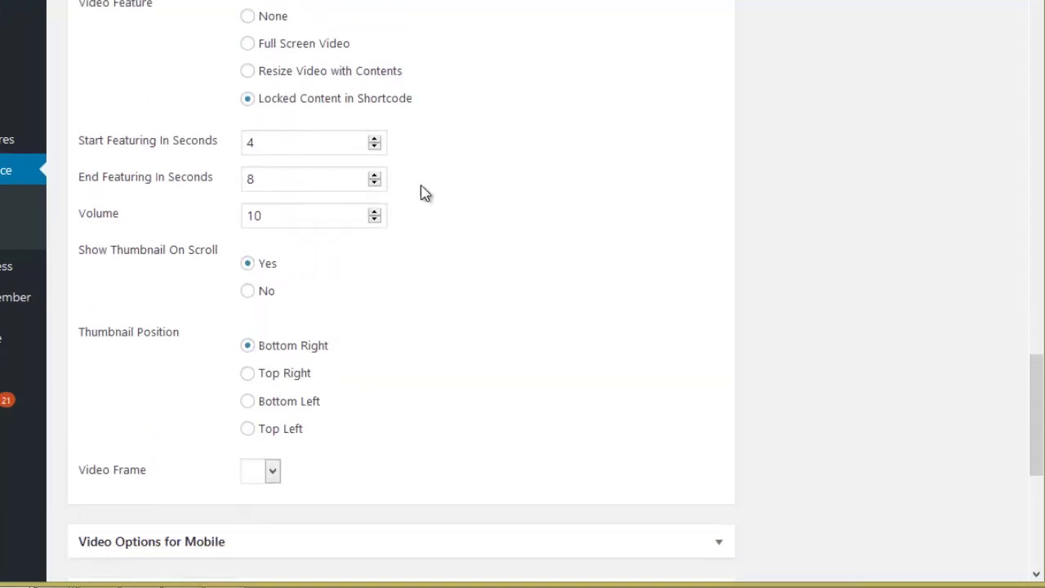
scroll(710, 234, down, 5)
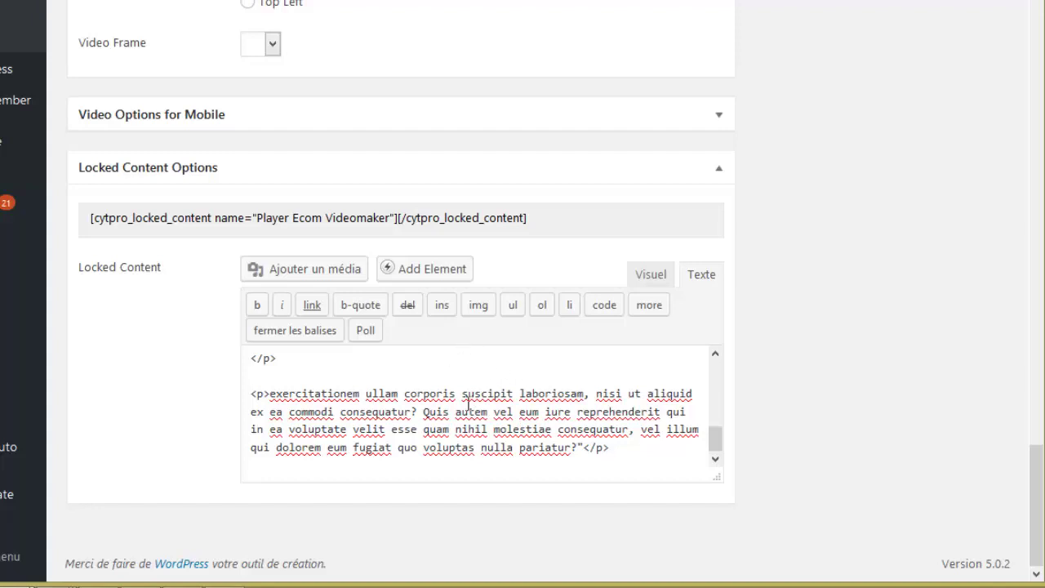
scroll(448, 414, up, 2)
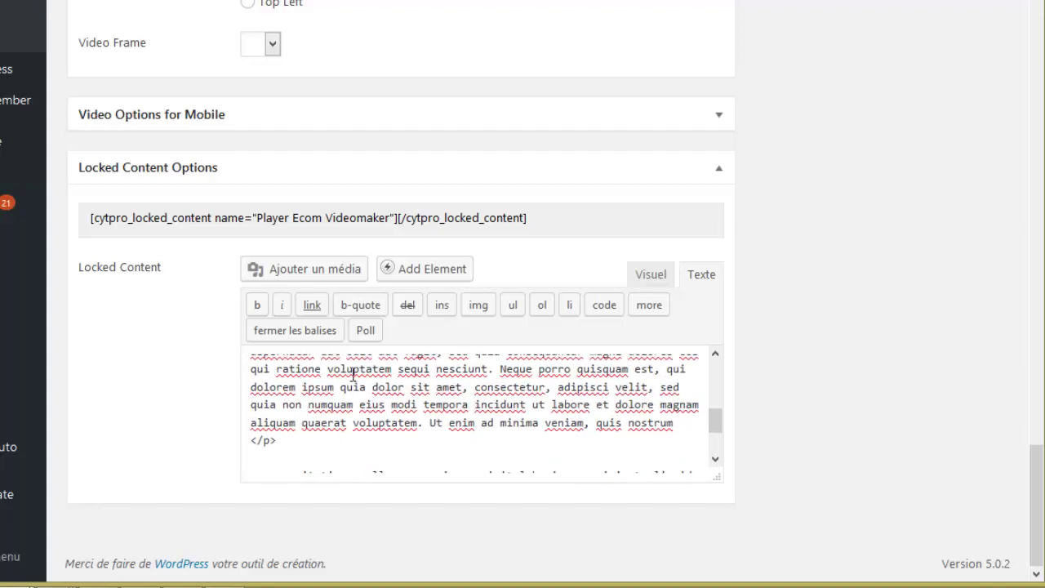
scroll(446, 406, up, 5)
scroll(887, 240, up, 6)
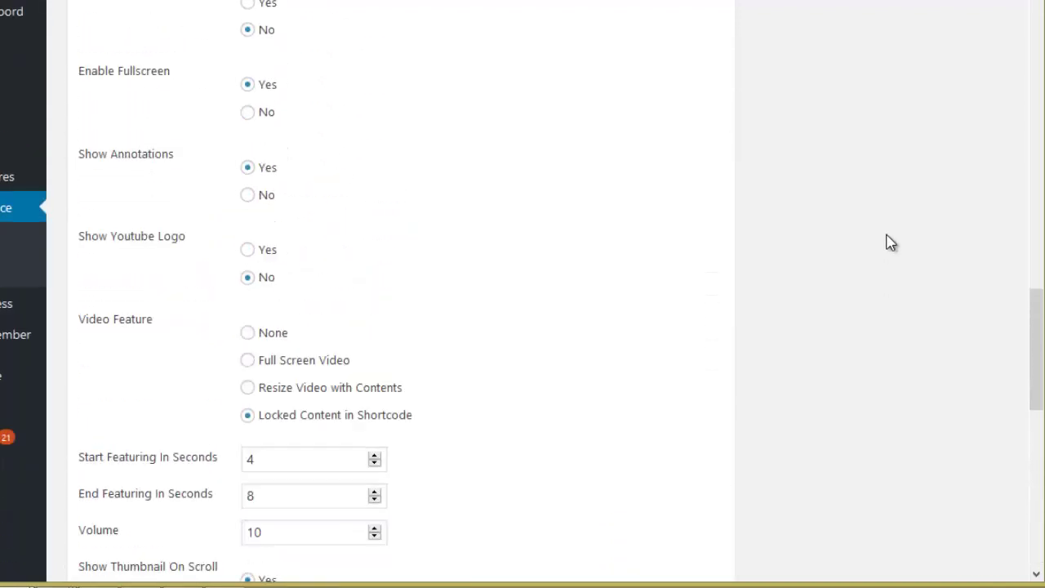
Insert the cytpro_locked_content shortcode for "Player Ecom Videomaker" beneath the player shortcode in the article and update the article.
scroll(887, 240, down, 10)
drag(536, 219, 93, 219)
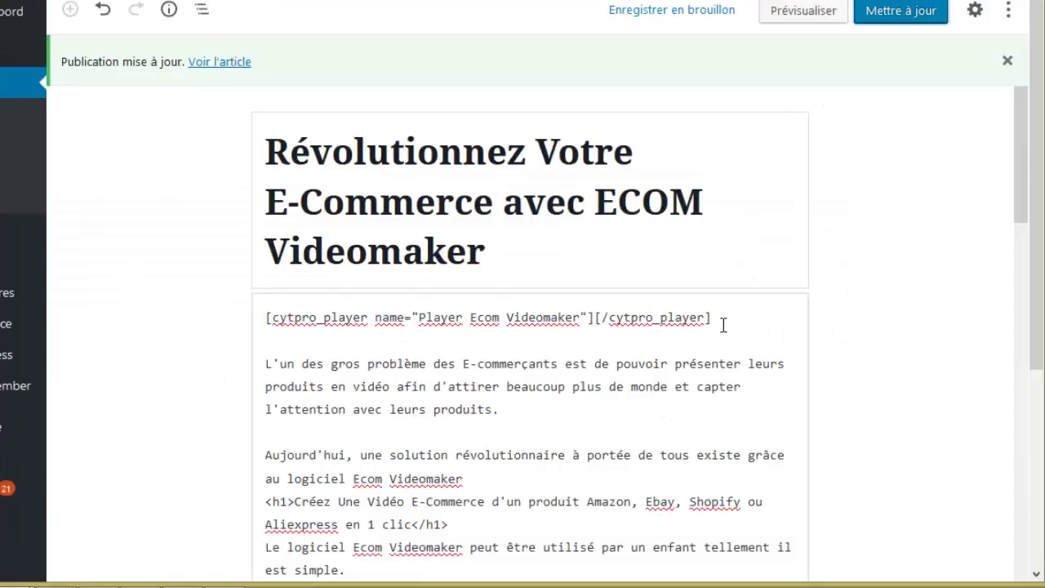
click(722, 325)
scroll(666, 403, down, 2)
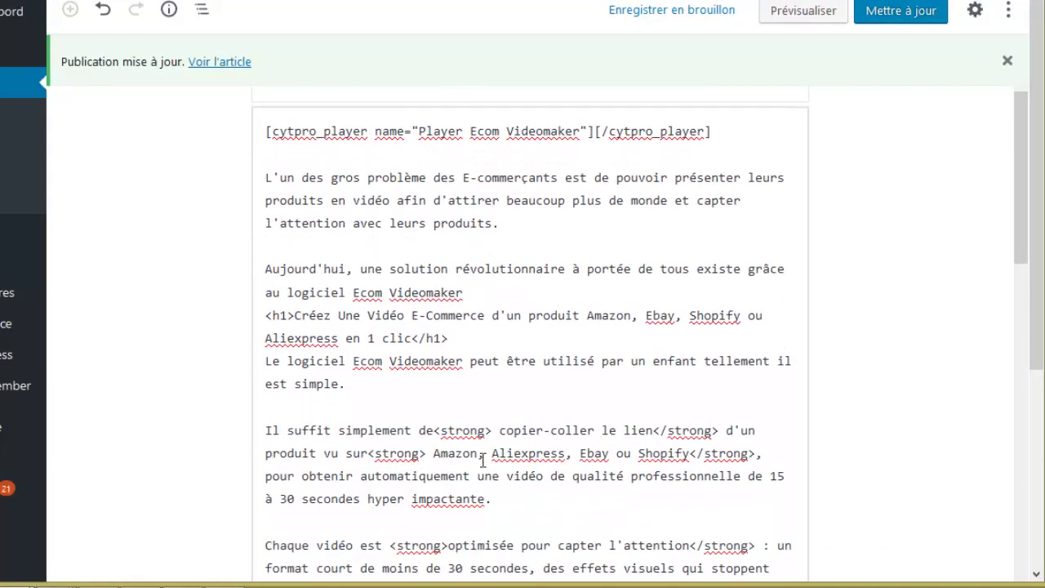
scroll(479, 460, up, 2)
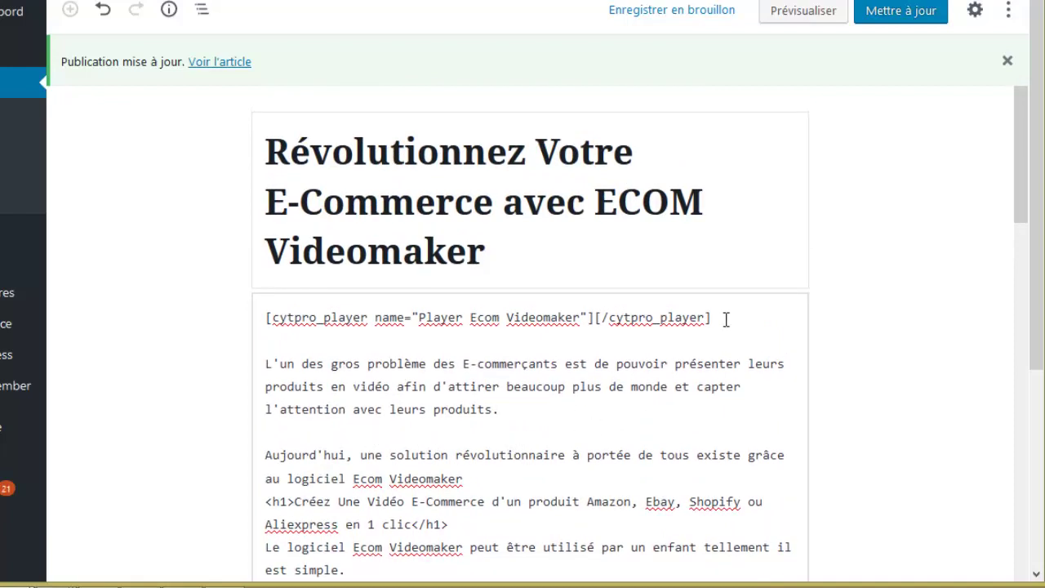
key(Return)
key(Return)
text([cytpro_locked_content name="Player Ecom Videomaker"] [/cytpro_locked_content])
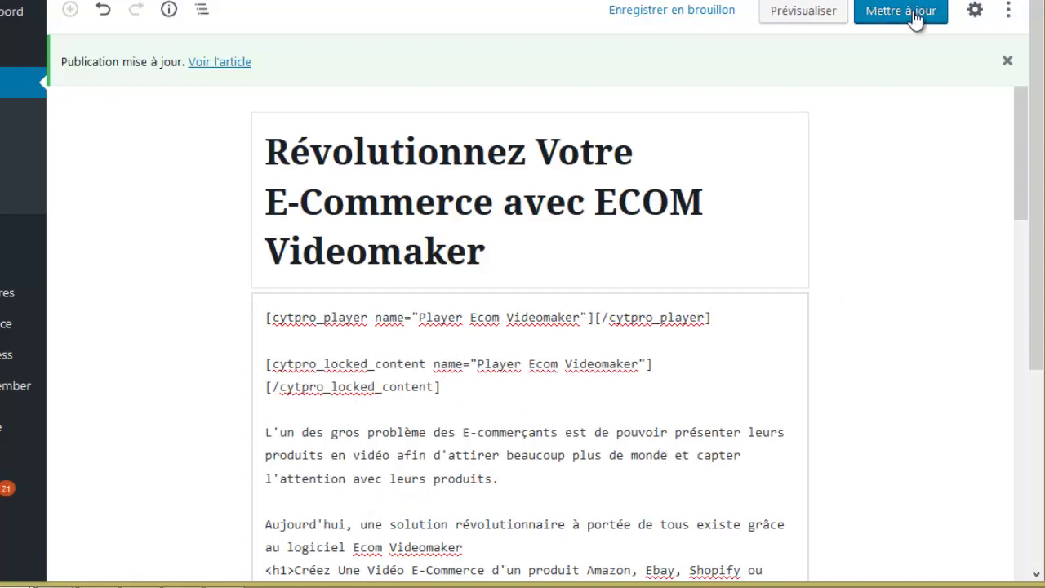
click(889, 11)
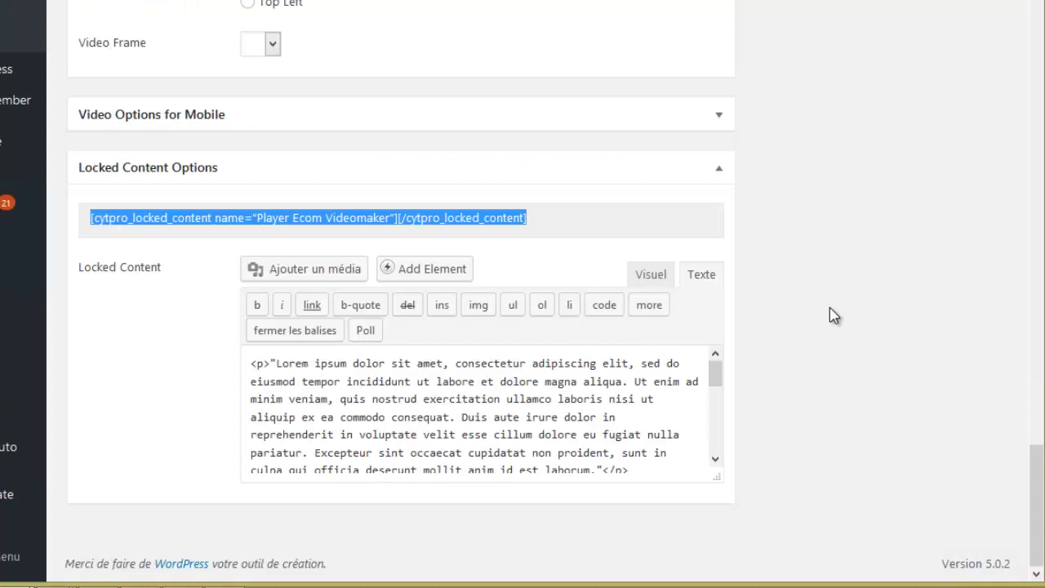
Update the player to save its locked-content settings.
click(831, 310)
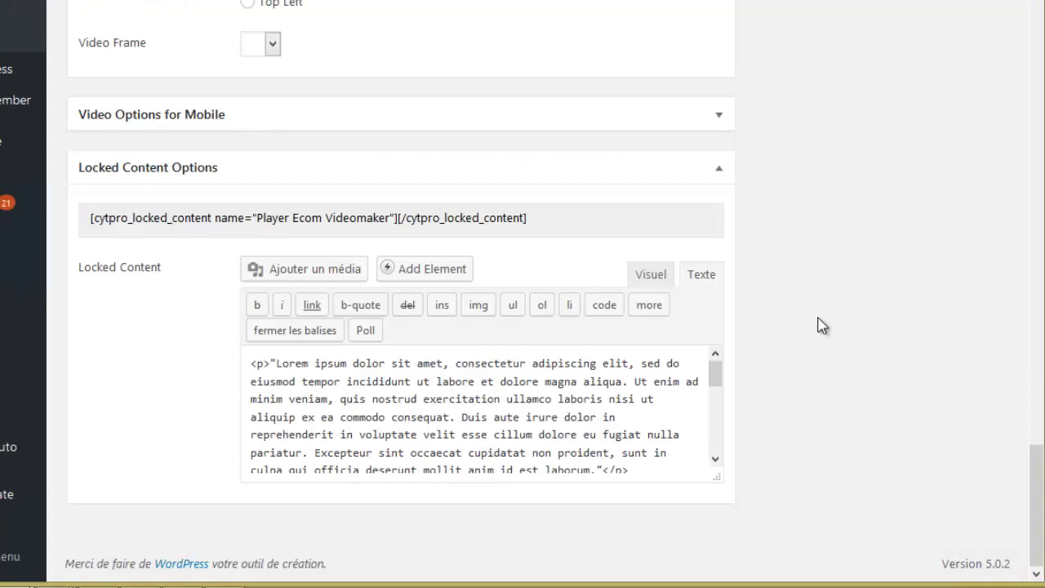
scroll(813, 343, up, 2)
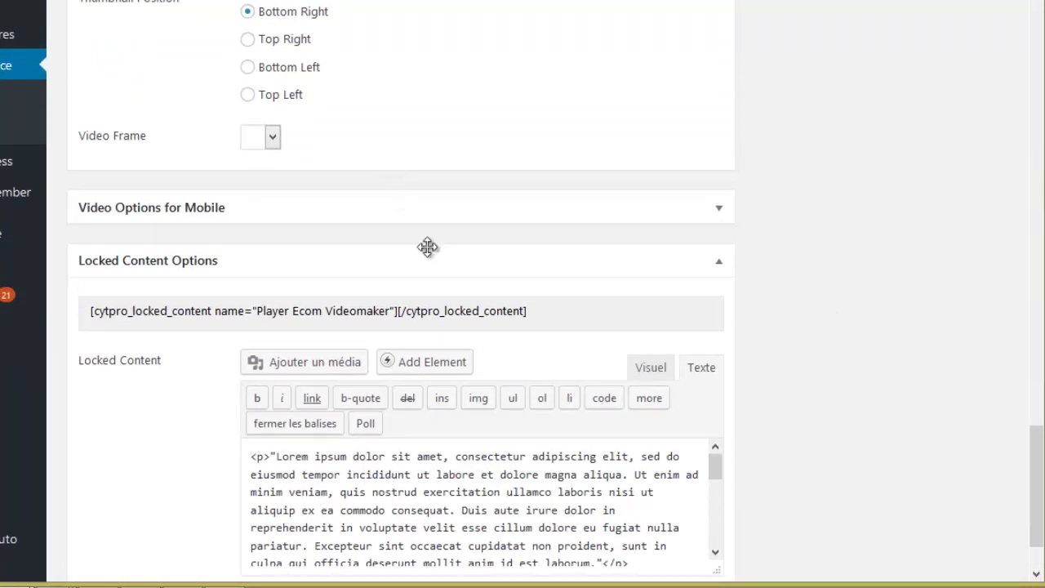
scroll(947, 411, up, 8)
scroll(940, 294, up, 10)
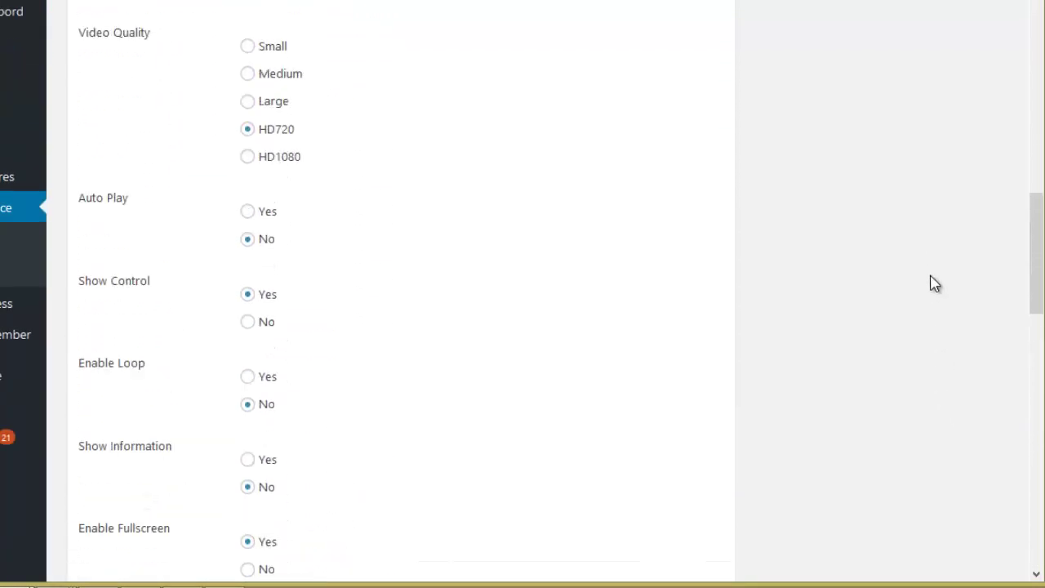
click(954, 296)
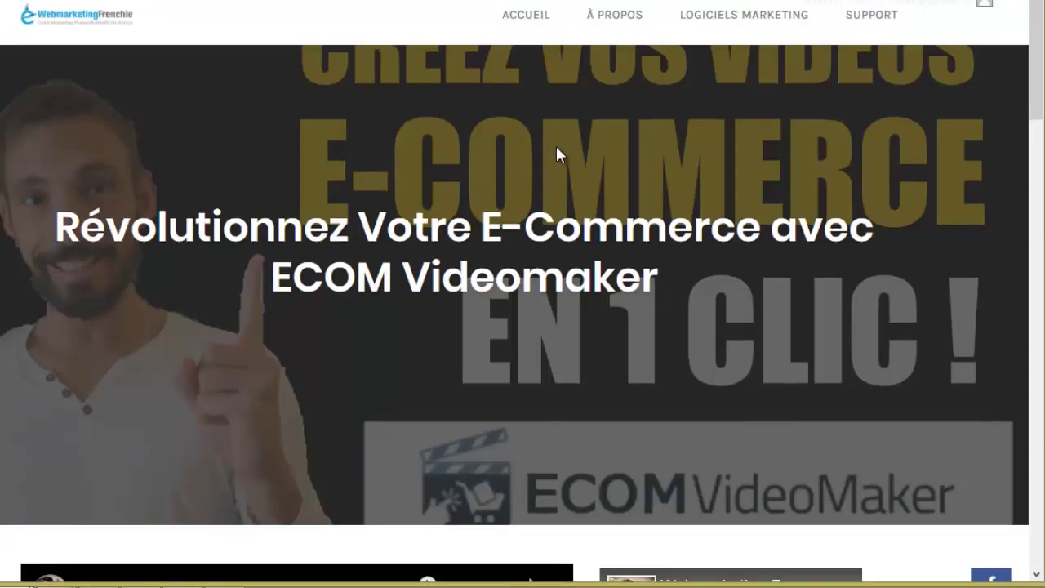
Play the article's video and look beneath it to test the locked content during its featured seconds, pausing the video at the end.
scroll(555, 143, down, 2)
scroll(564, 139, down, 4)
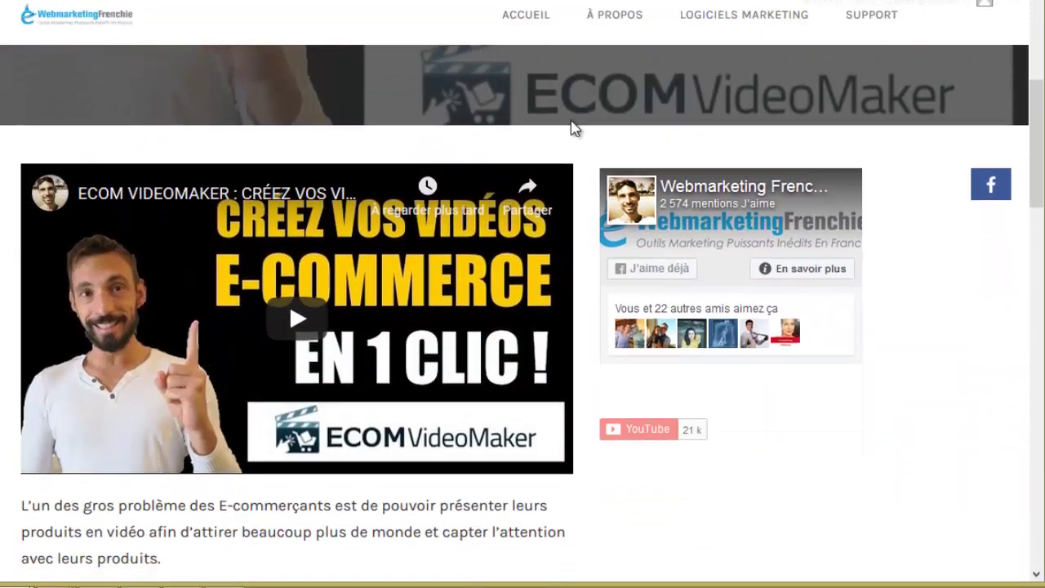
scroll(443, 310, up, 2)
click(339, 370)
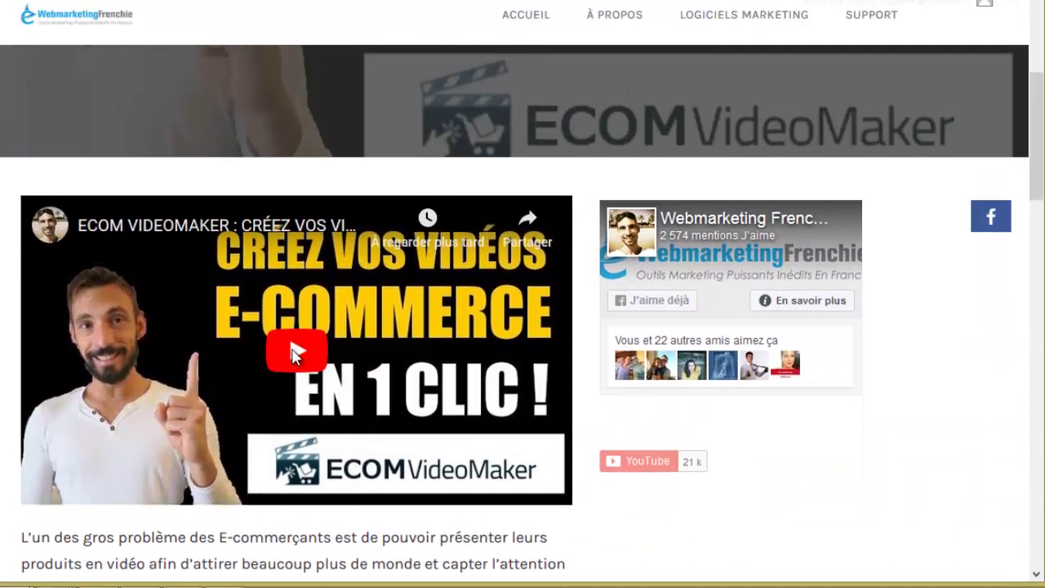
scroll(401, 338, down, 1)
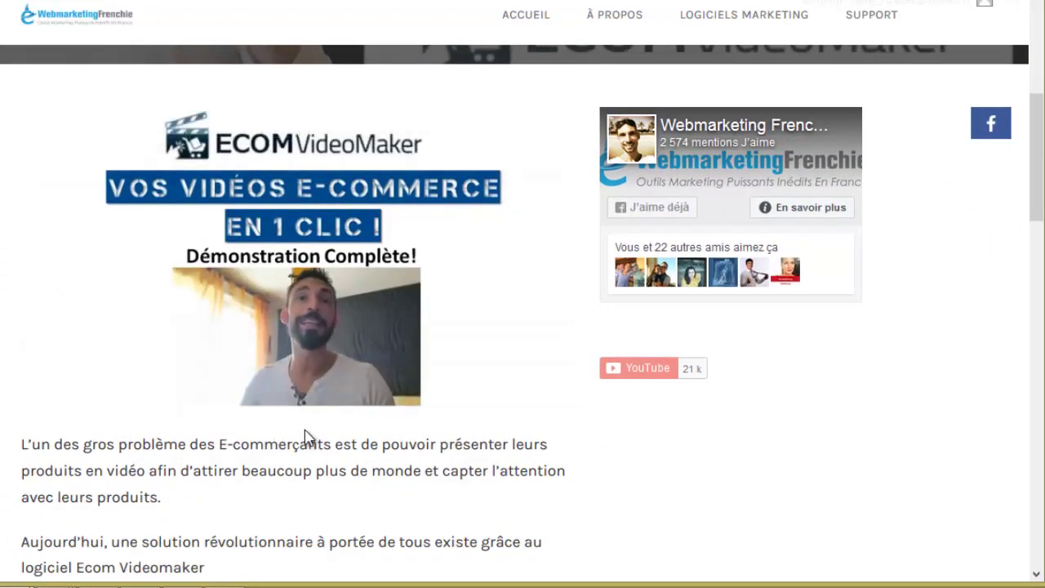
scroll(292, 472, down, 2)
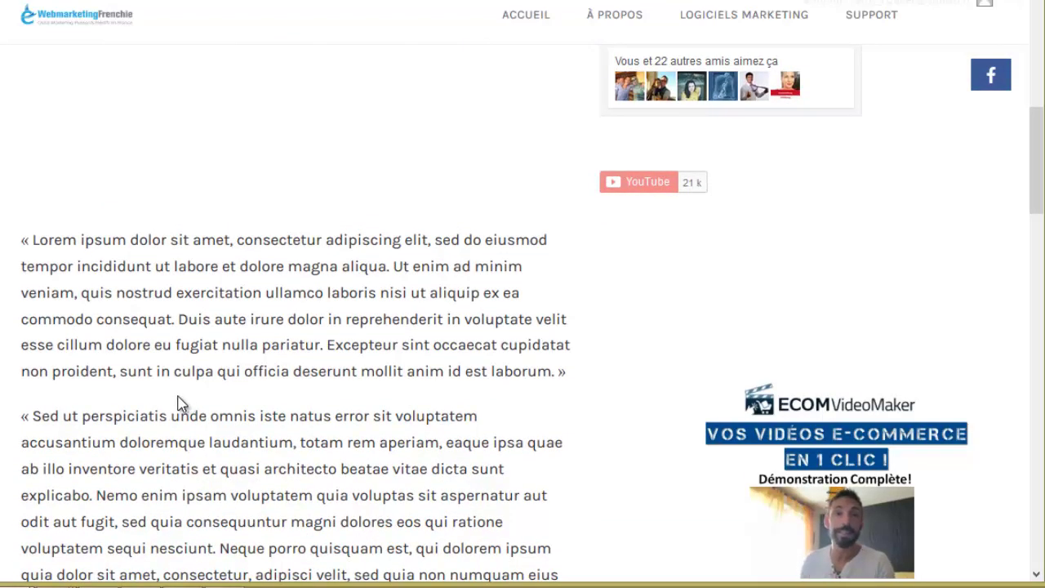
scroll(334, 416, down, 2)
scroll(194, 340, up, 2)
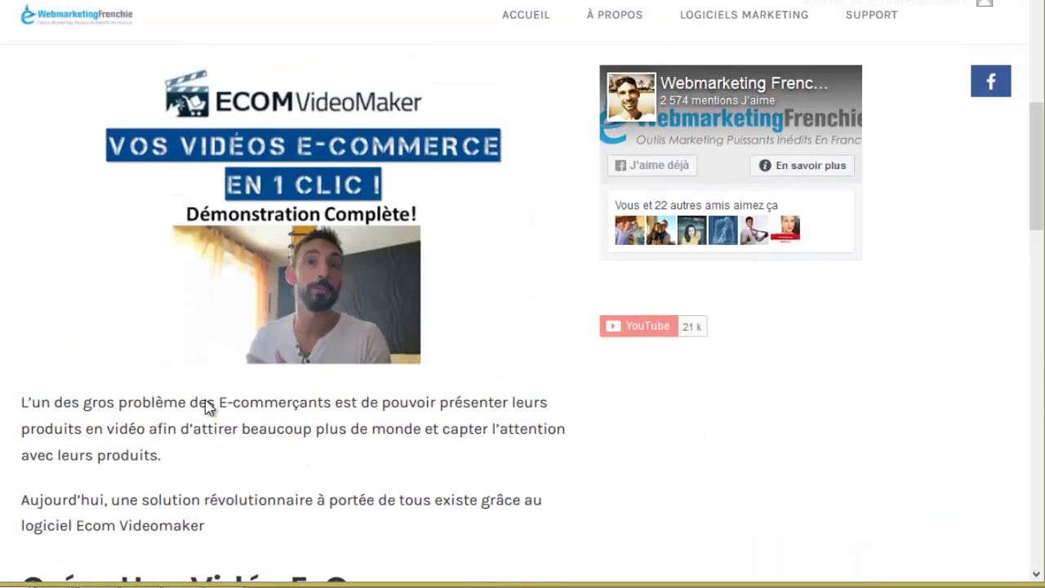
scroll(292, 518, down, 2)
scroll(210, 374, up, 2)
scroll(114, 438, up, 1)
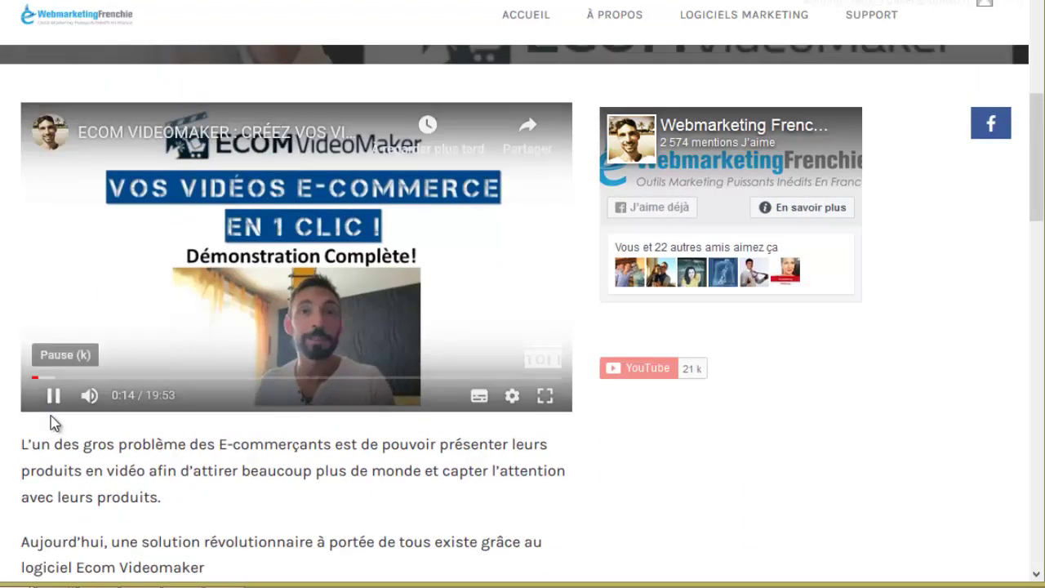
click(52, 395)
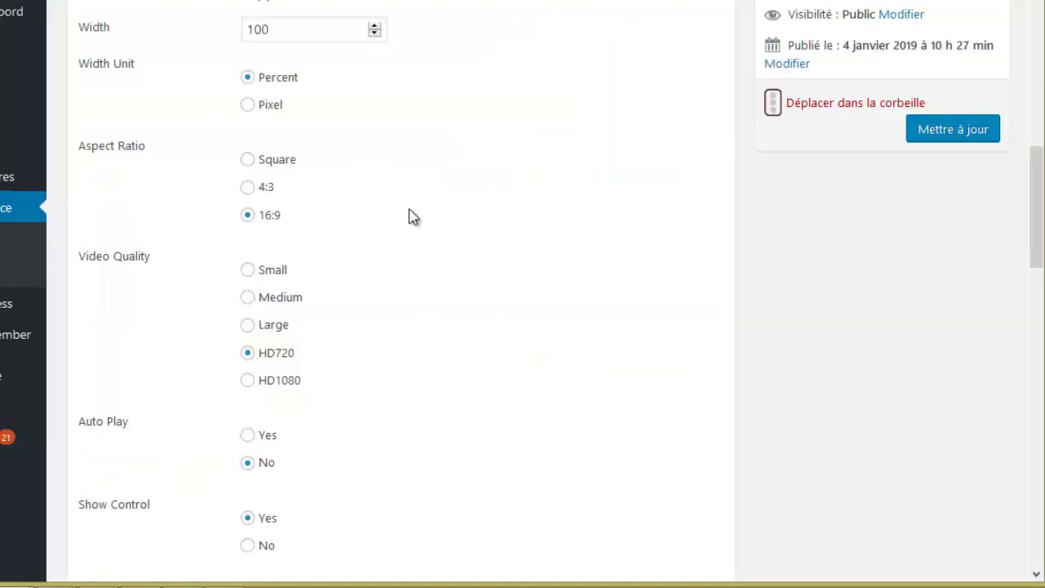
Set the player's Video Frame to 7 in its video options.
scroll(504, 229, down, 10)
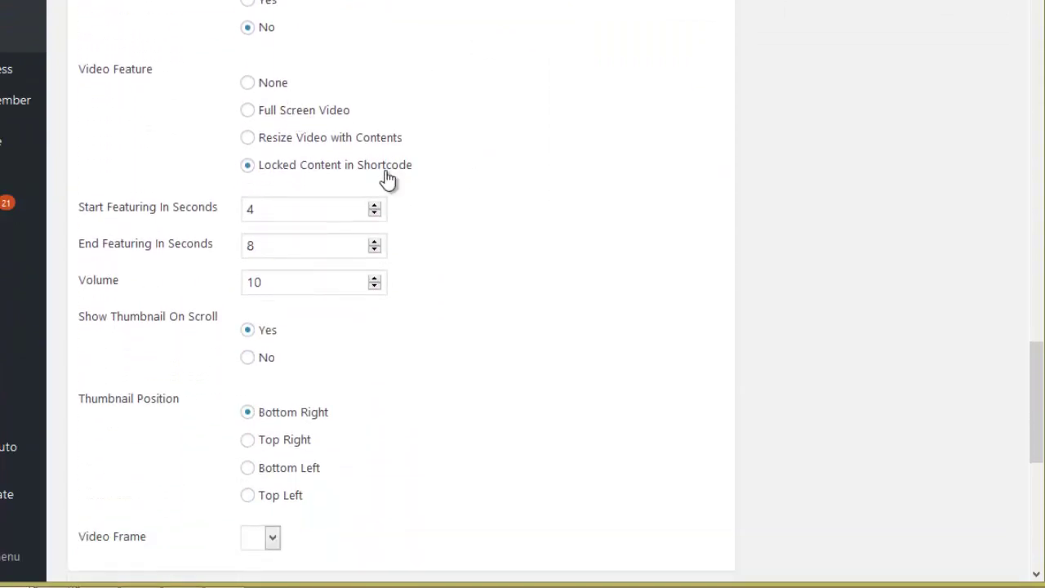
scroll(504, 245, down, 2)
scroll(409, 343, down, 2)
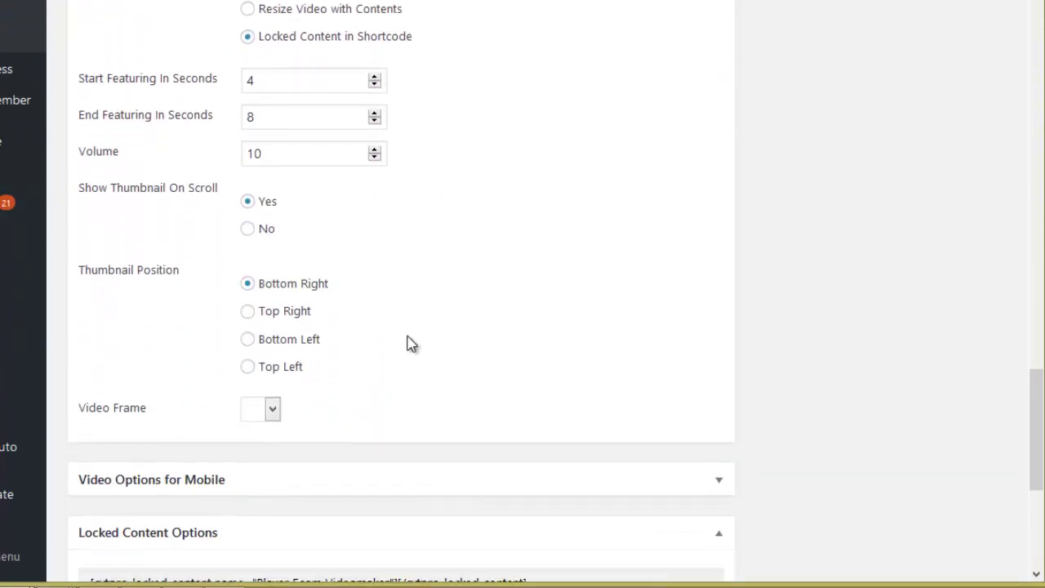
click(272, 353)
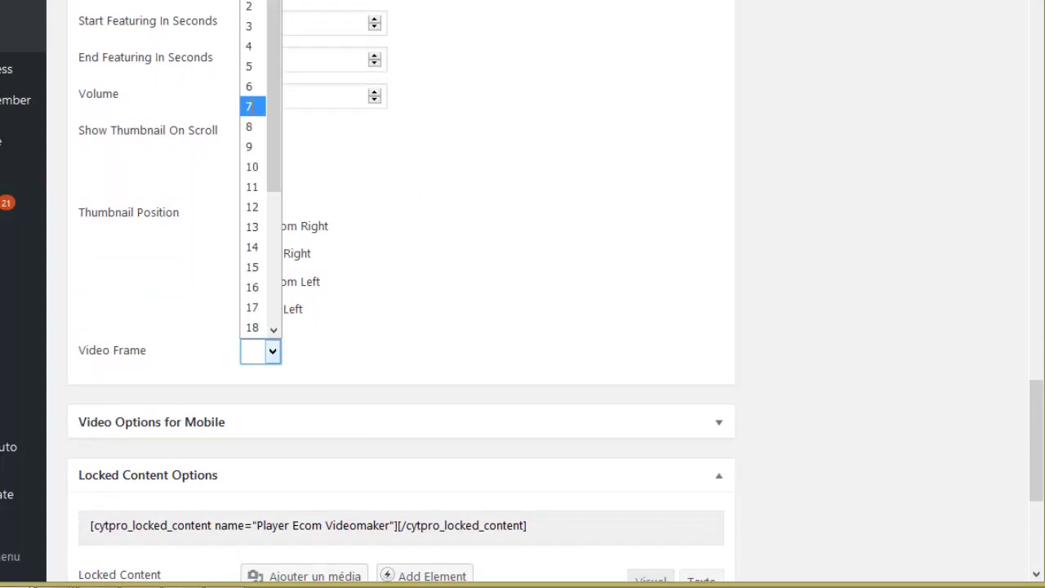
click(257, 107)
scroll(392, 408, down, 1)
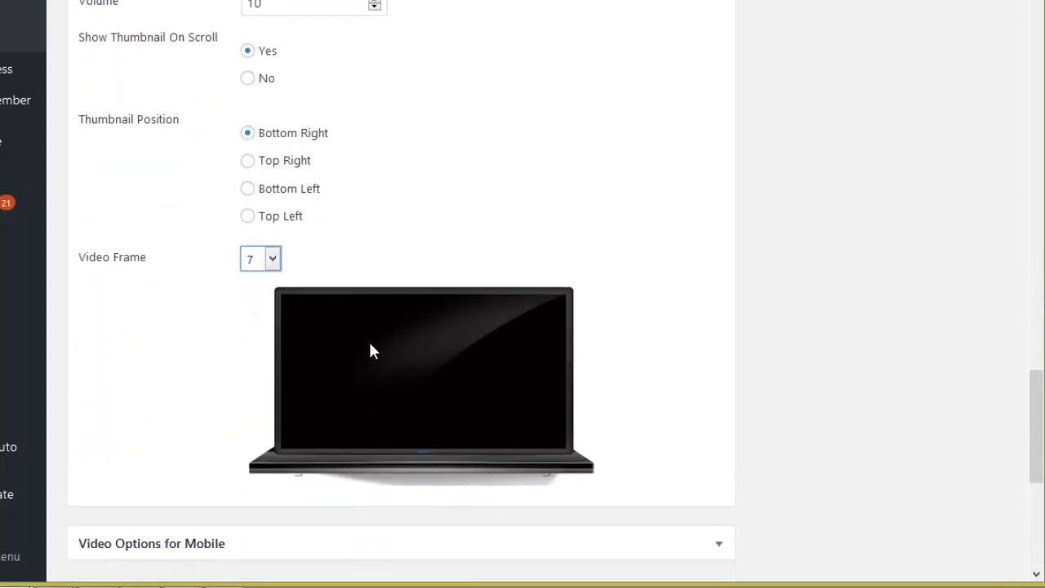
Preview Video Frame designs 15, 14, 27, 22 and 21 for the player.
click(272, 260)
scroll(260, 433, down, 1)
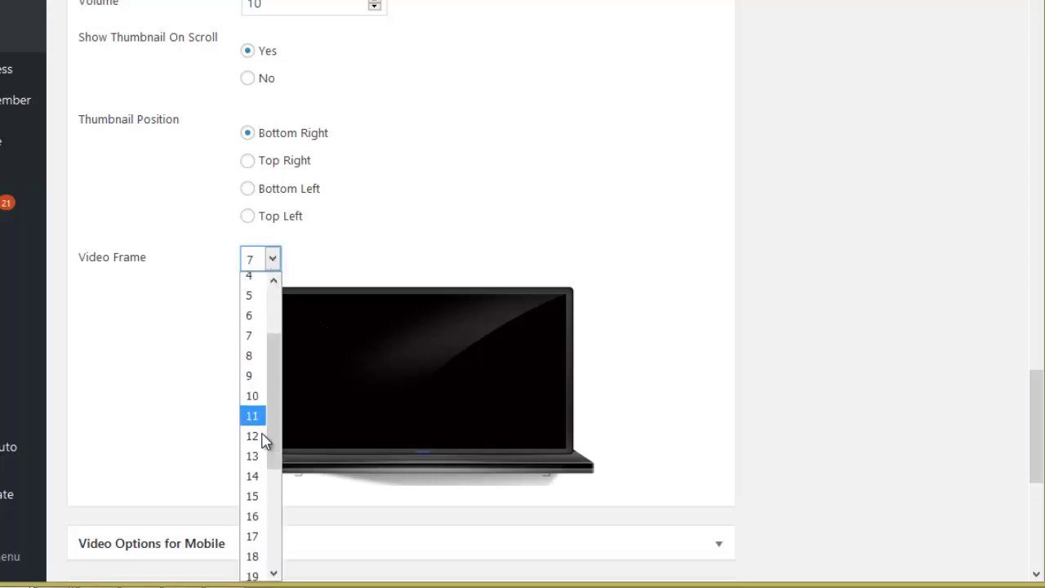
click(261, 495)
click(273, 260)
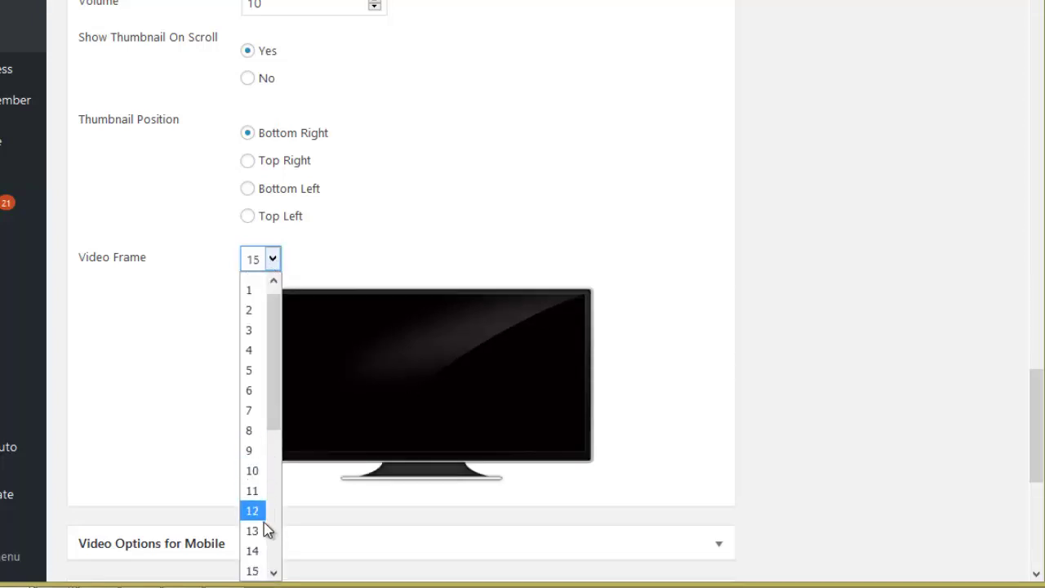
click(261, 549)
click(276, 263)
scroll(259, 368, down, 4)
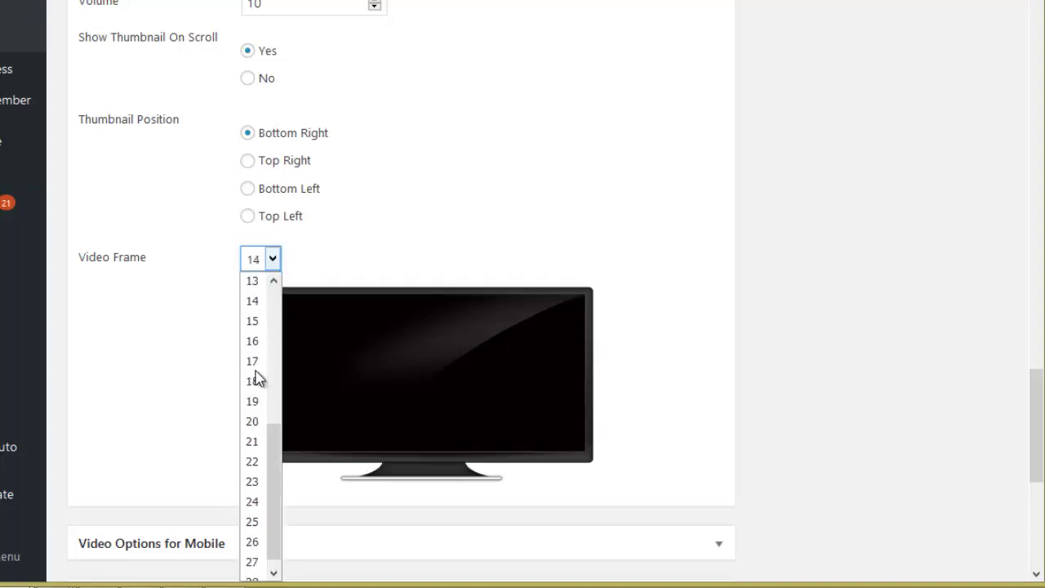
click(255, 552)
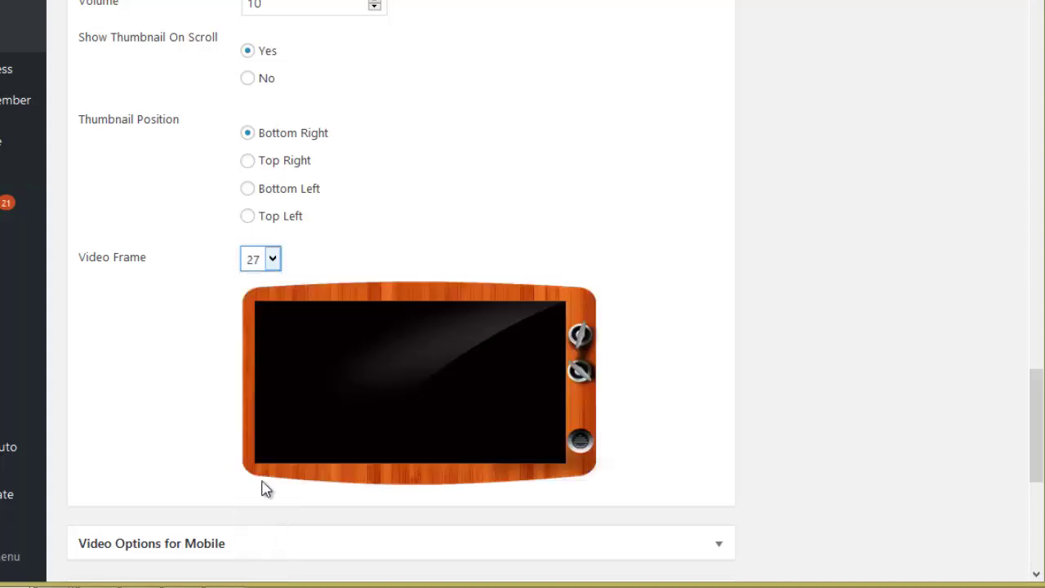
click(274, 261)
click(261, 531)
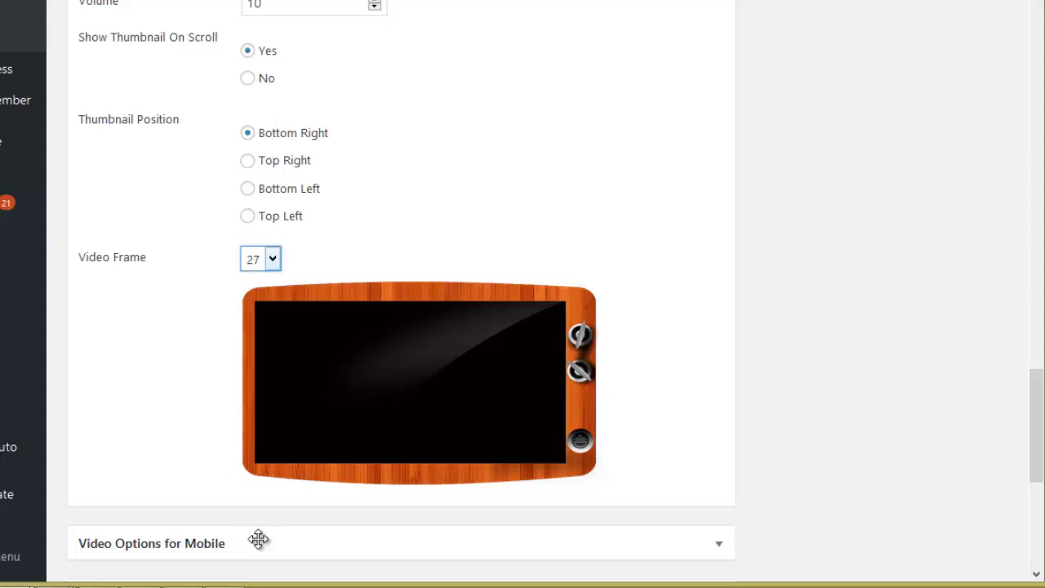
click(272, 259)
click(259, 508)
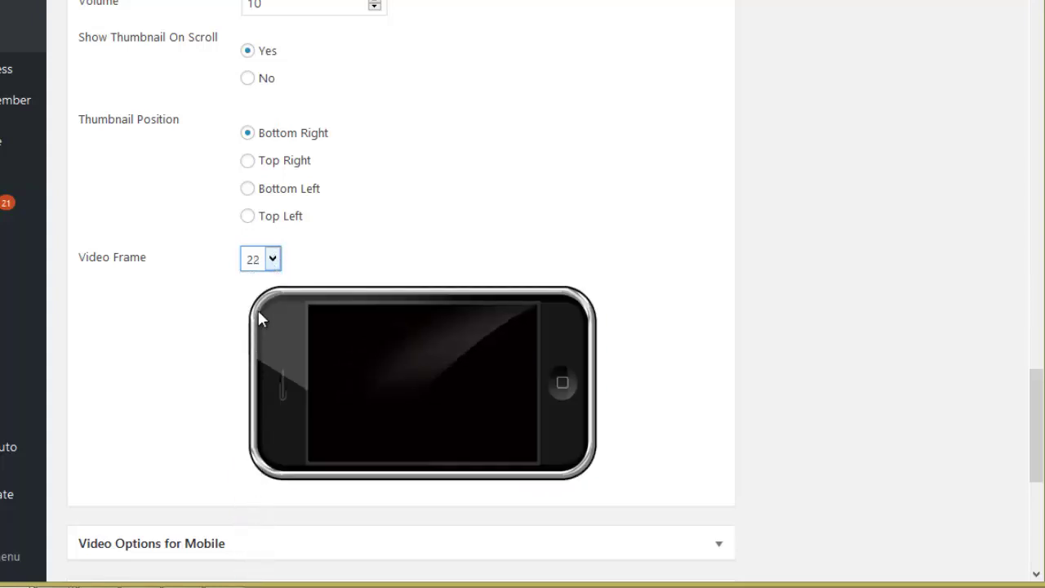
click(274, 263)
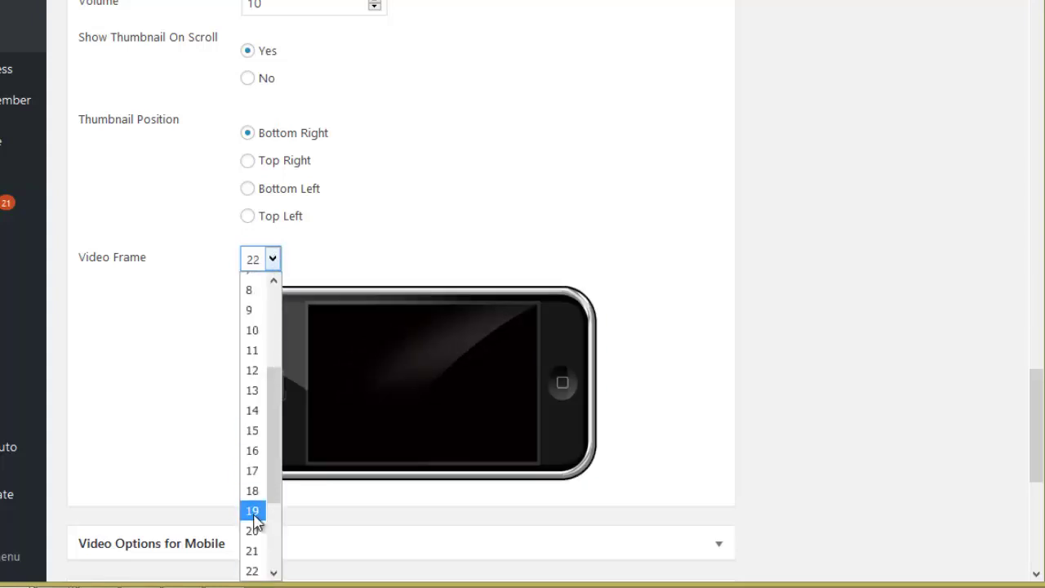
click(253, 551)
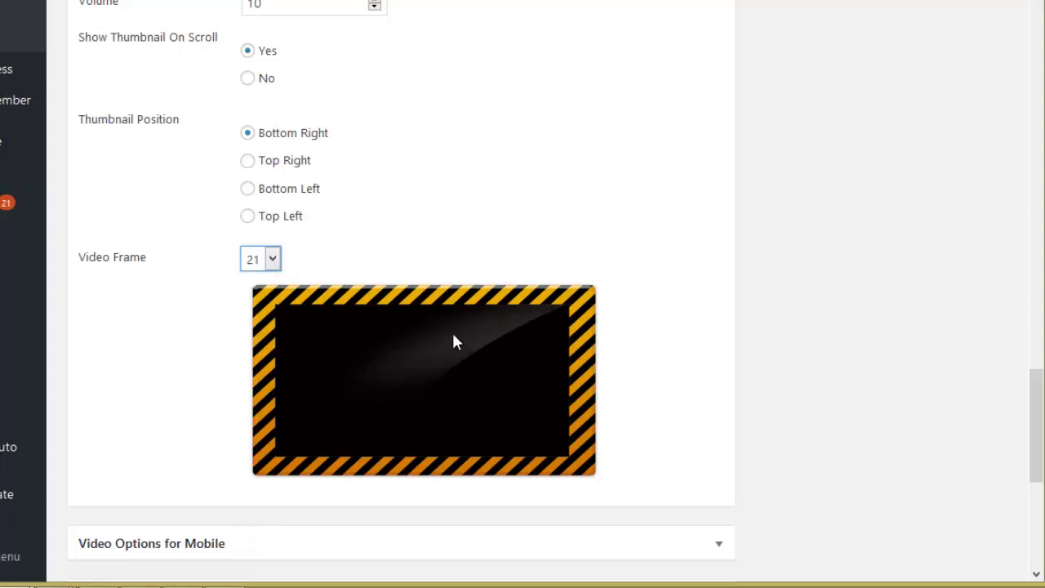
Return the Video Frame to 7 and update the player to save it.
click(272, 260)
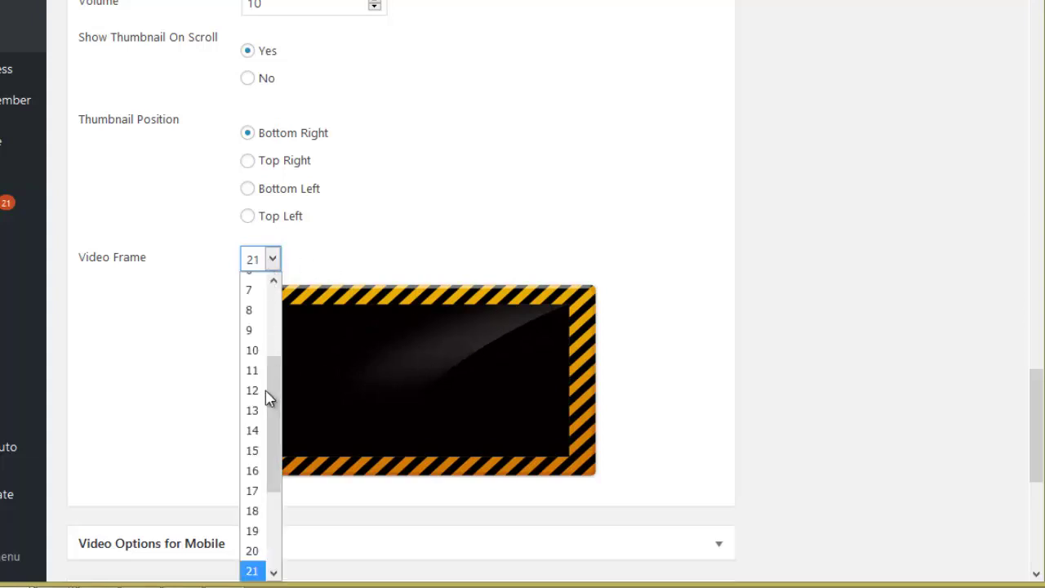
click(257, 290)
scroll(616, 312, up, 15)
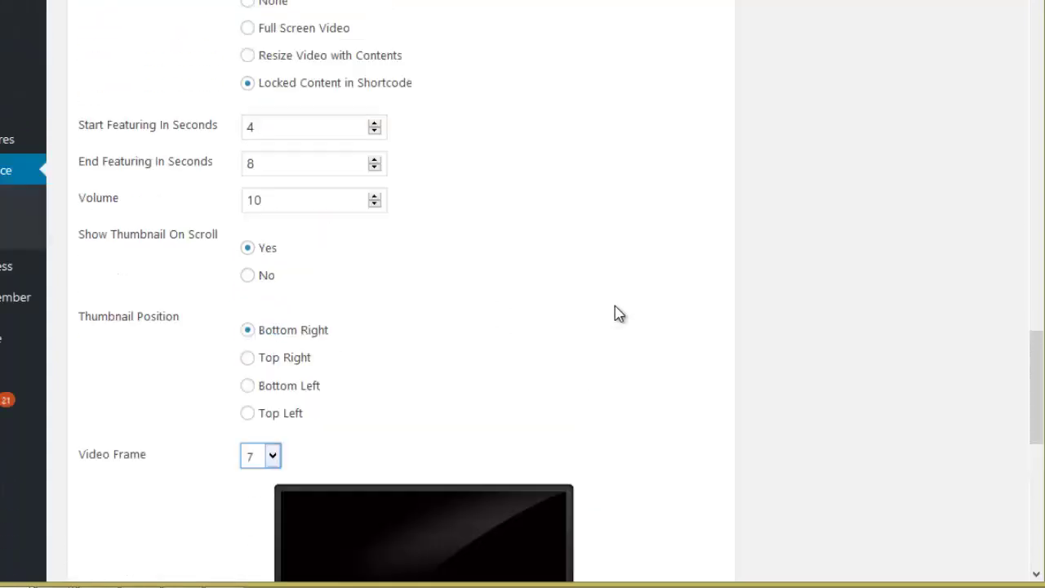
click(935, 139)
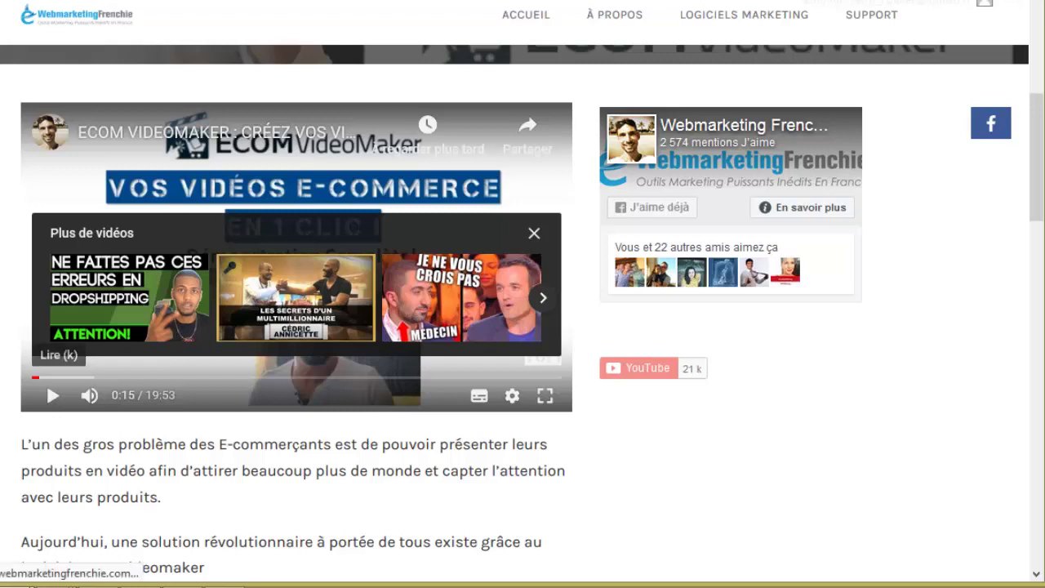
Check the framed video and its on-scroll thumbnail in the published article.
scroll(339, 211, up, 1)
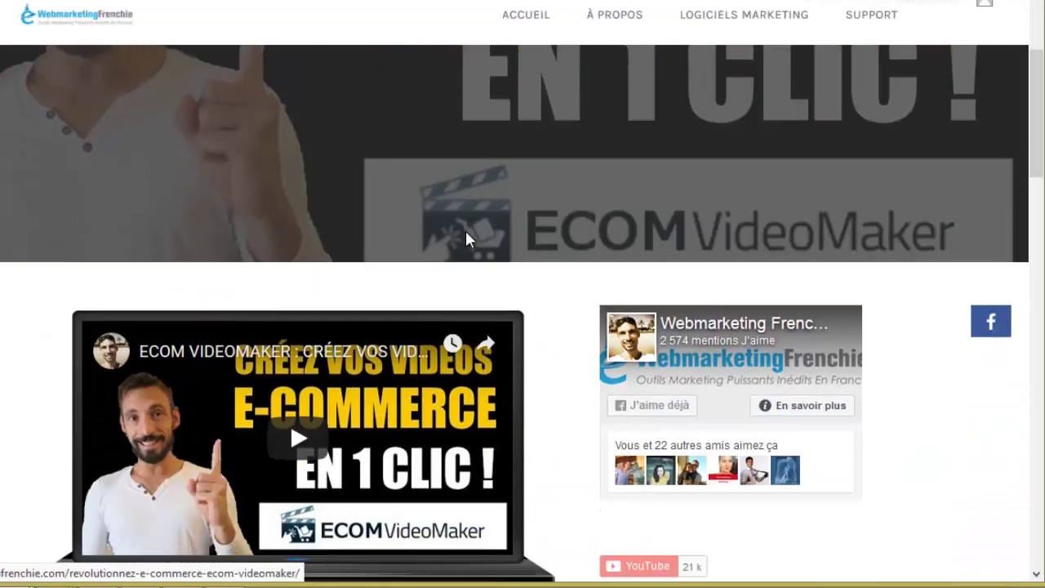
scroll(466, 233, down, 3)
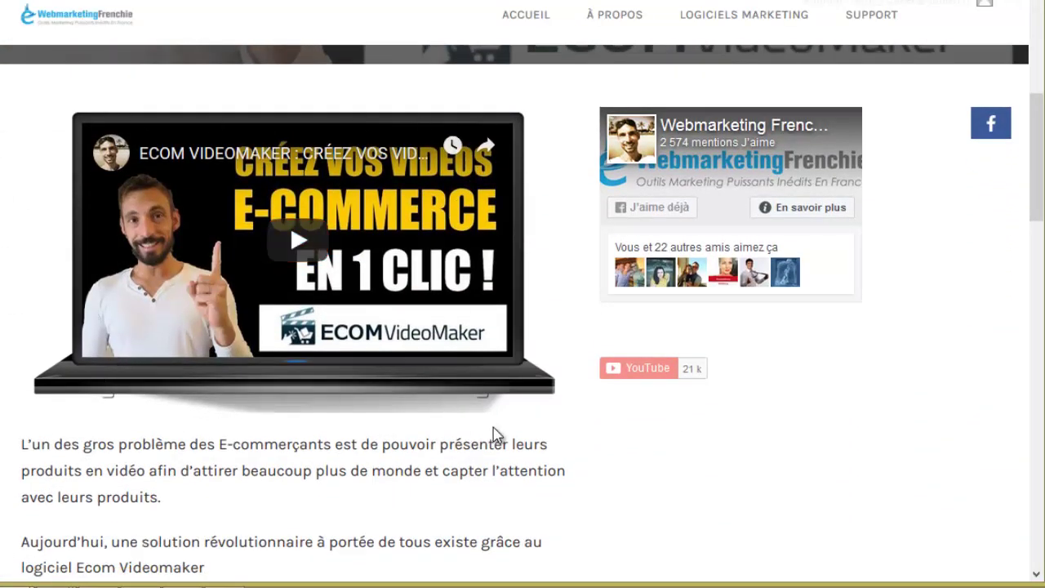
scroll(495, 434, down, 3)
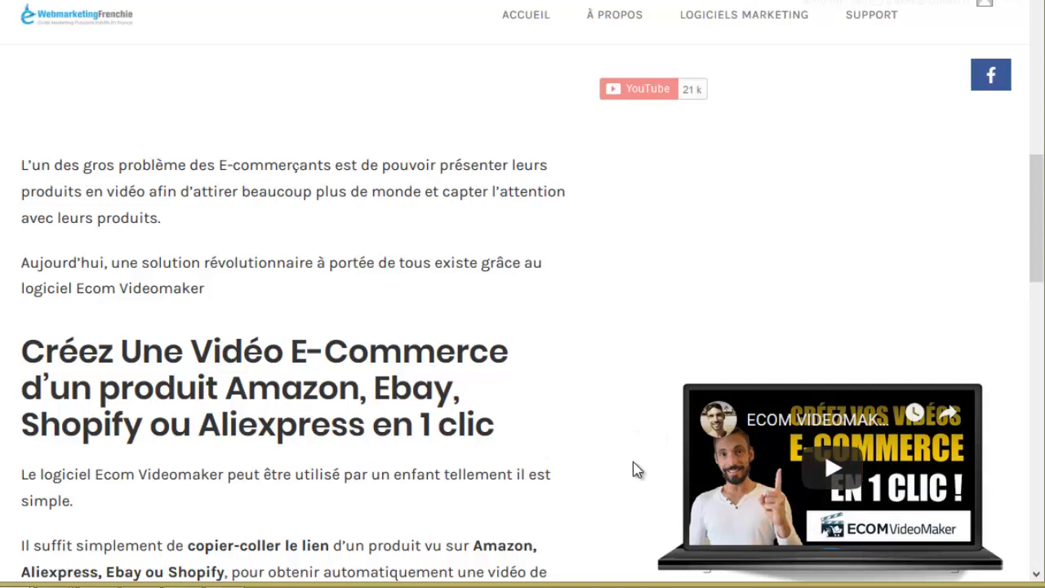
scroll(618, 465, down, 1)
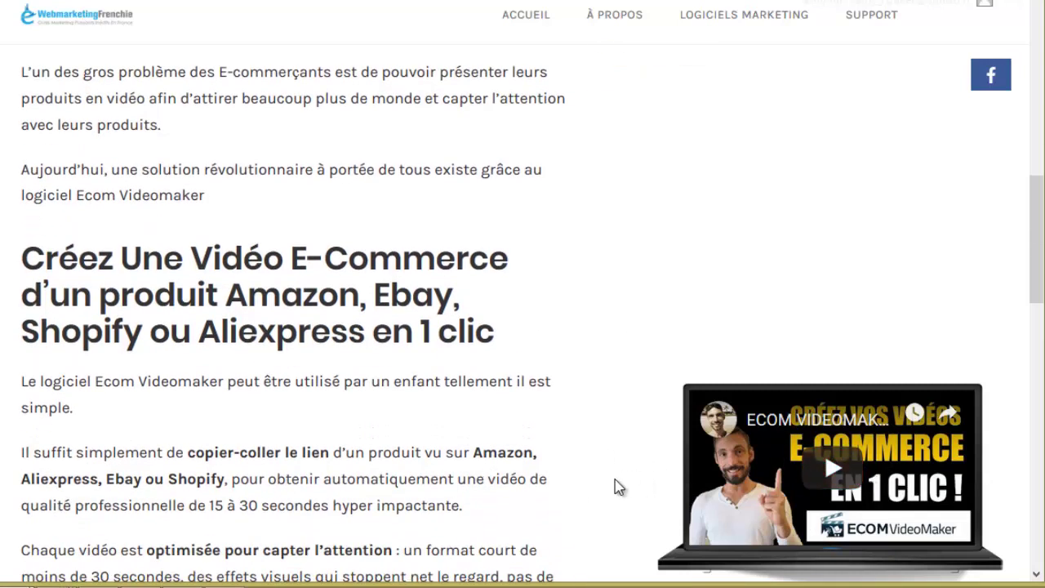
scroll(631, 464, up, 3)
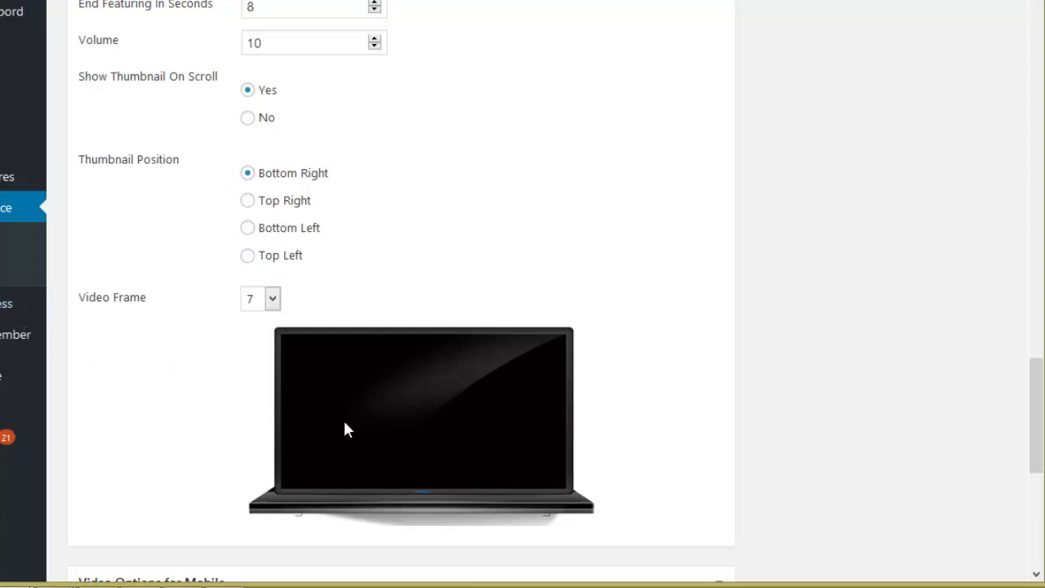
Expand Video Options for Mobile, enable different options for mobile devices, and collapse the section again.
scroll(298, 408, down, 1)
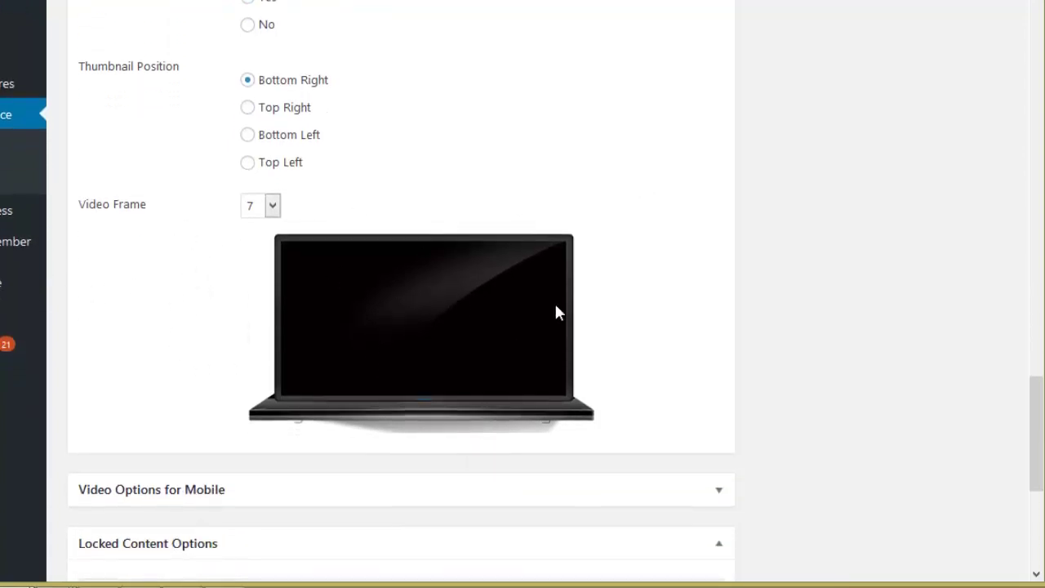
scroll(676, 264, down, 2)
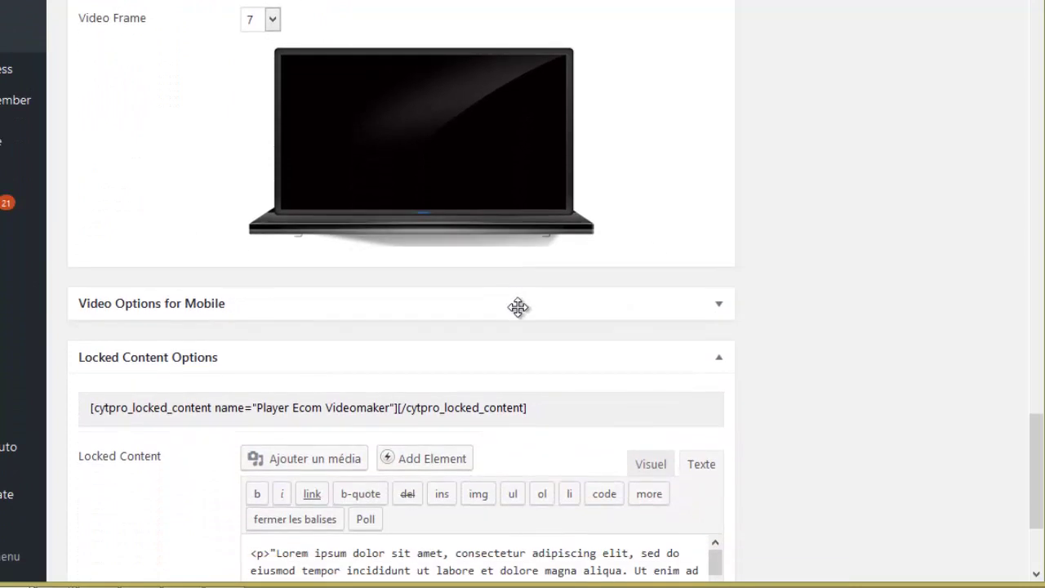
click(722, 312)
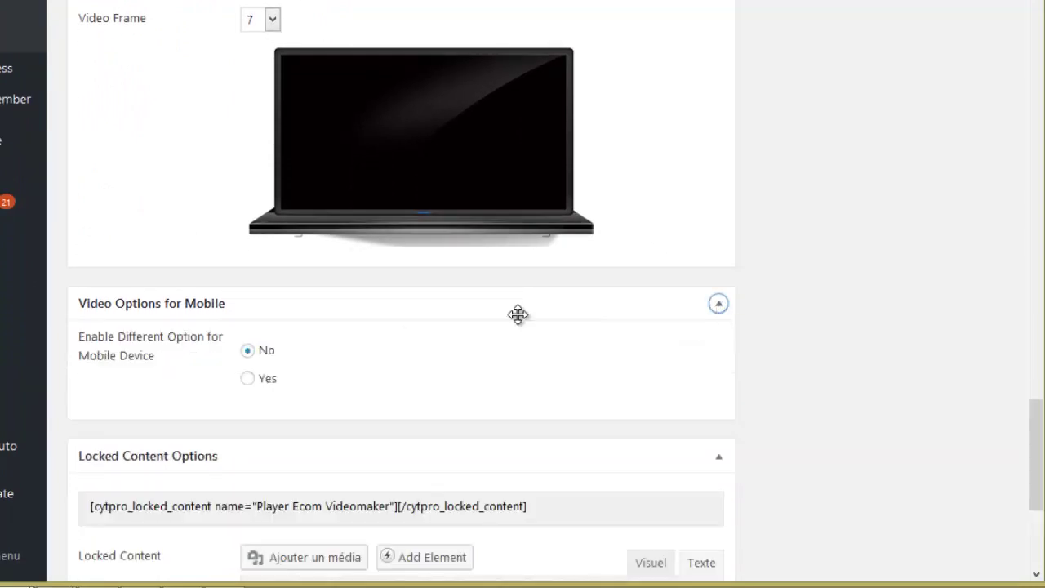
click(247, 379)
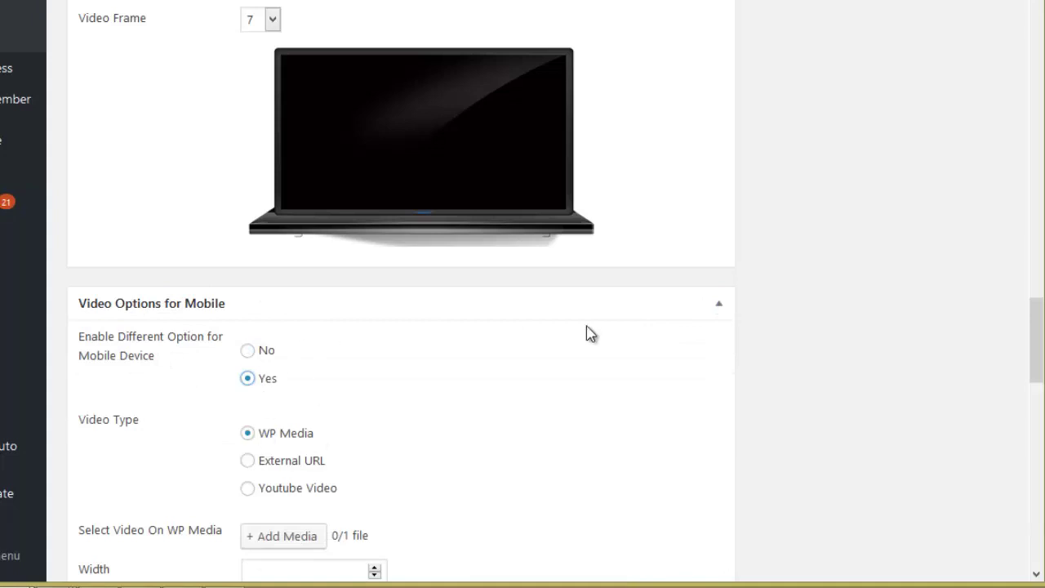
click(718, 306)
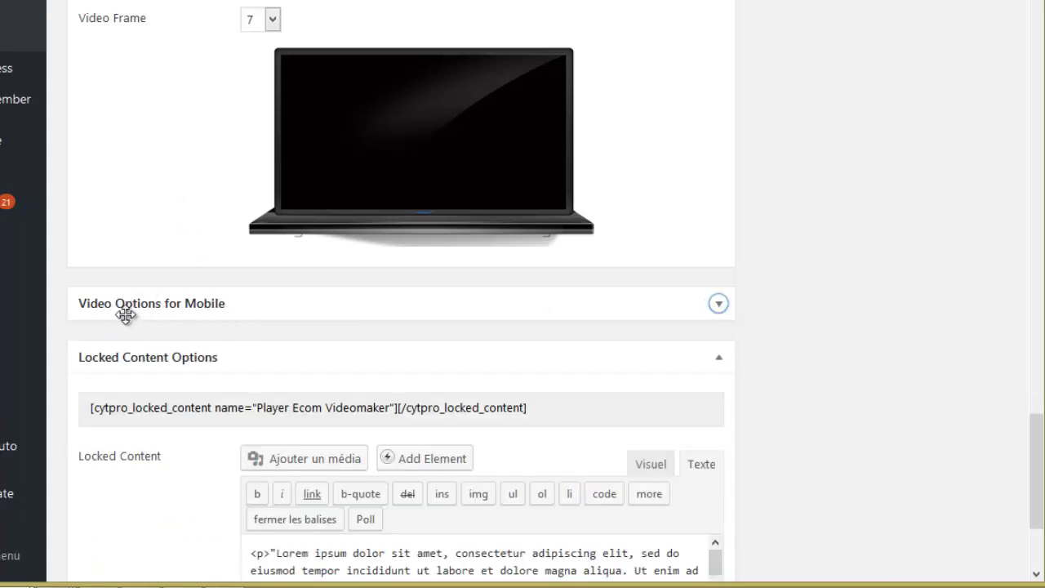
scroll(784, 347, up, 1)
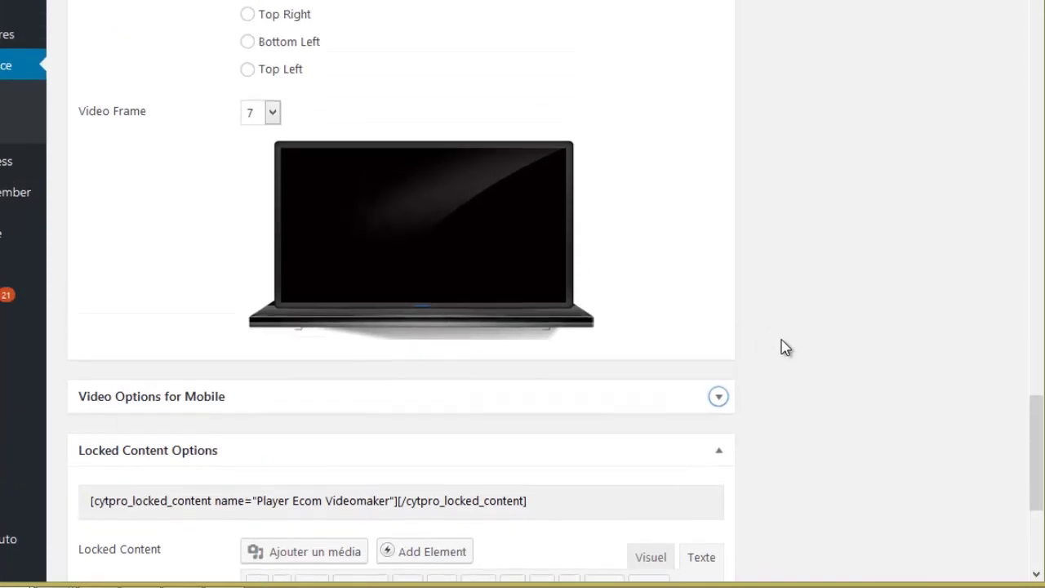